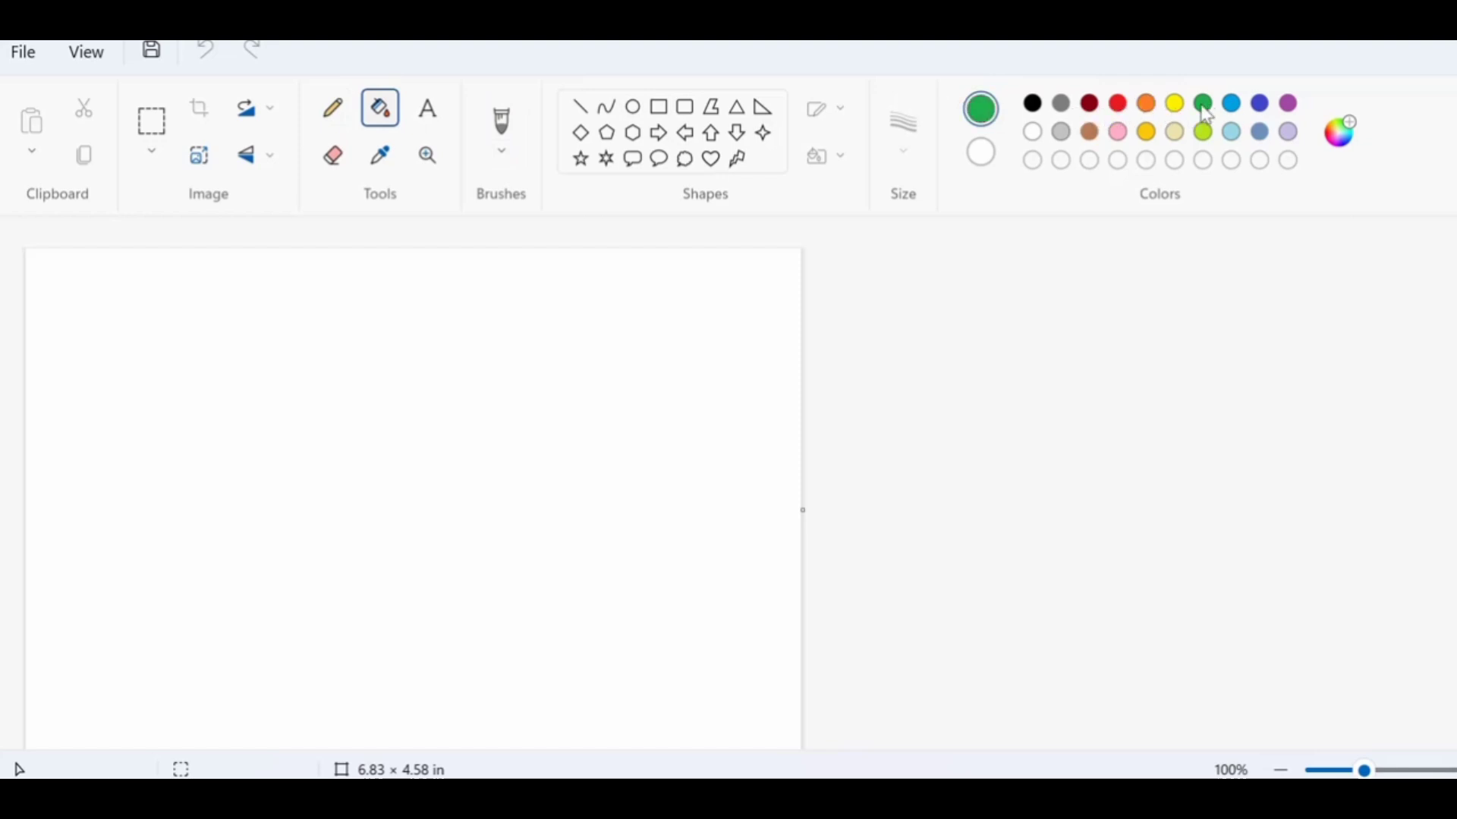
- Fill the canvas with green and add the text "Page 1" in white Cooper Black, size 16
click(363, 367)
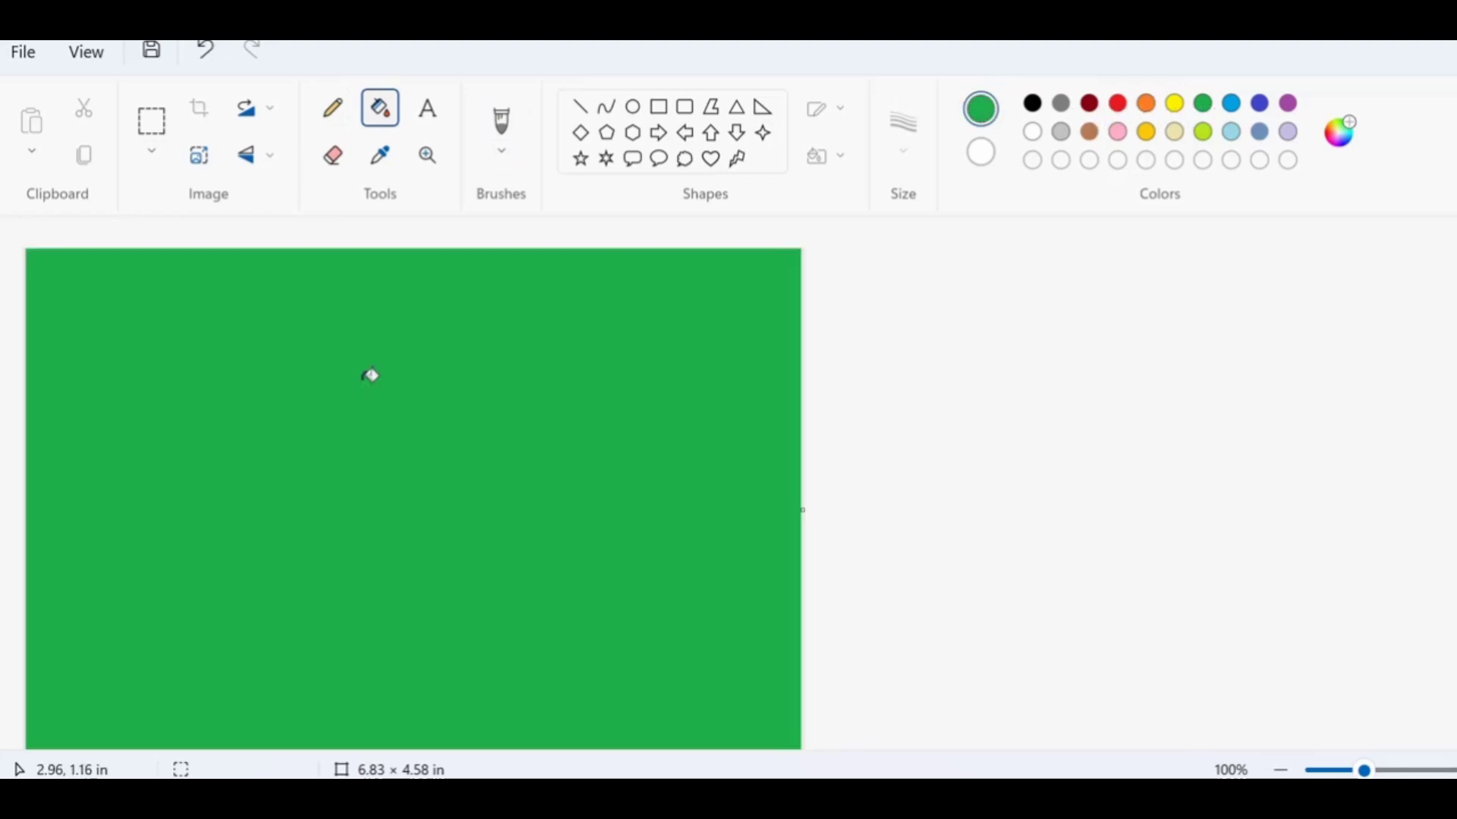
click(426, 111)
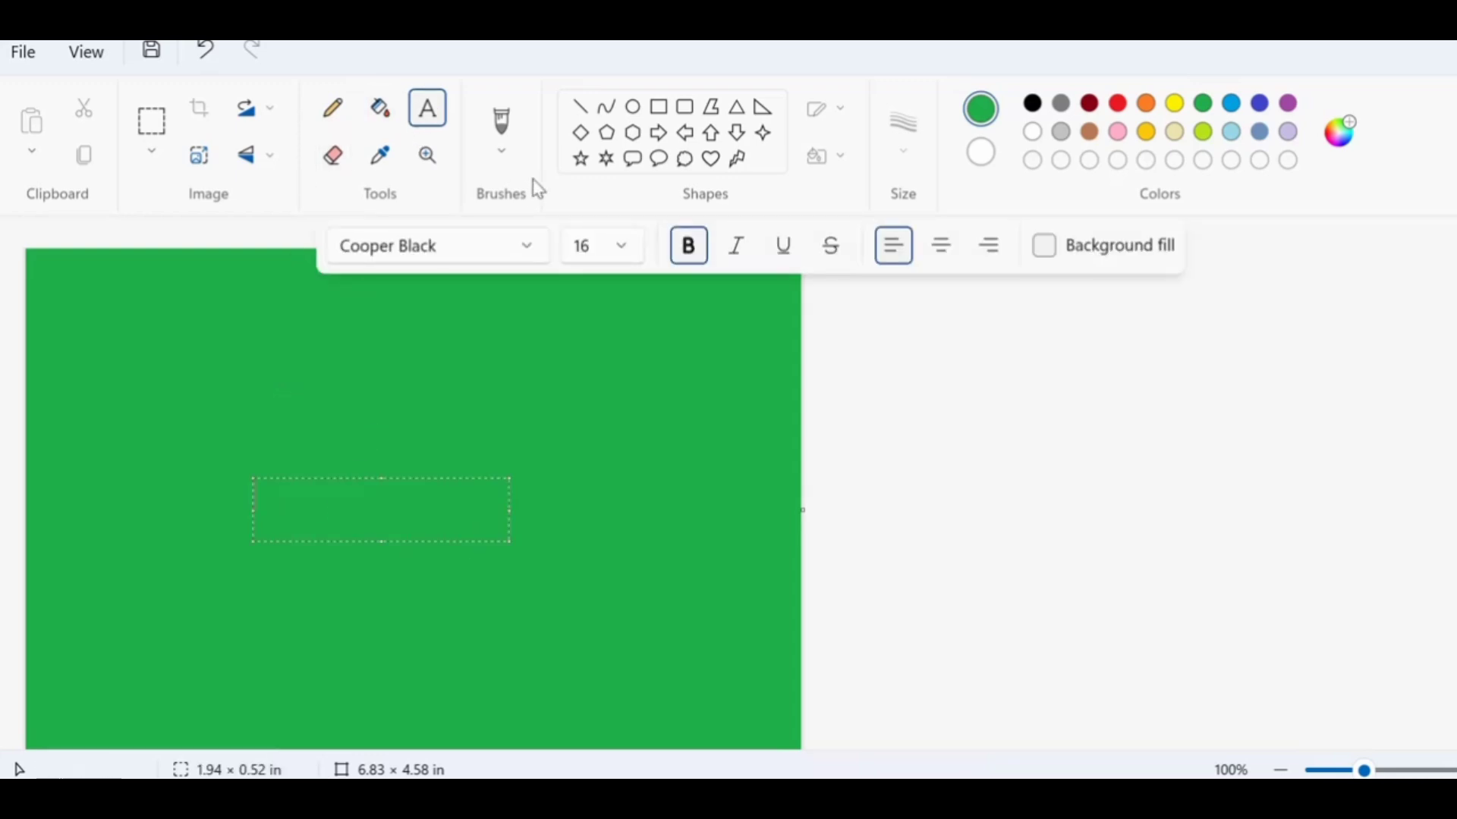
click(991, 159)
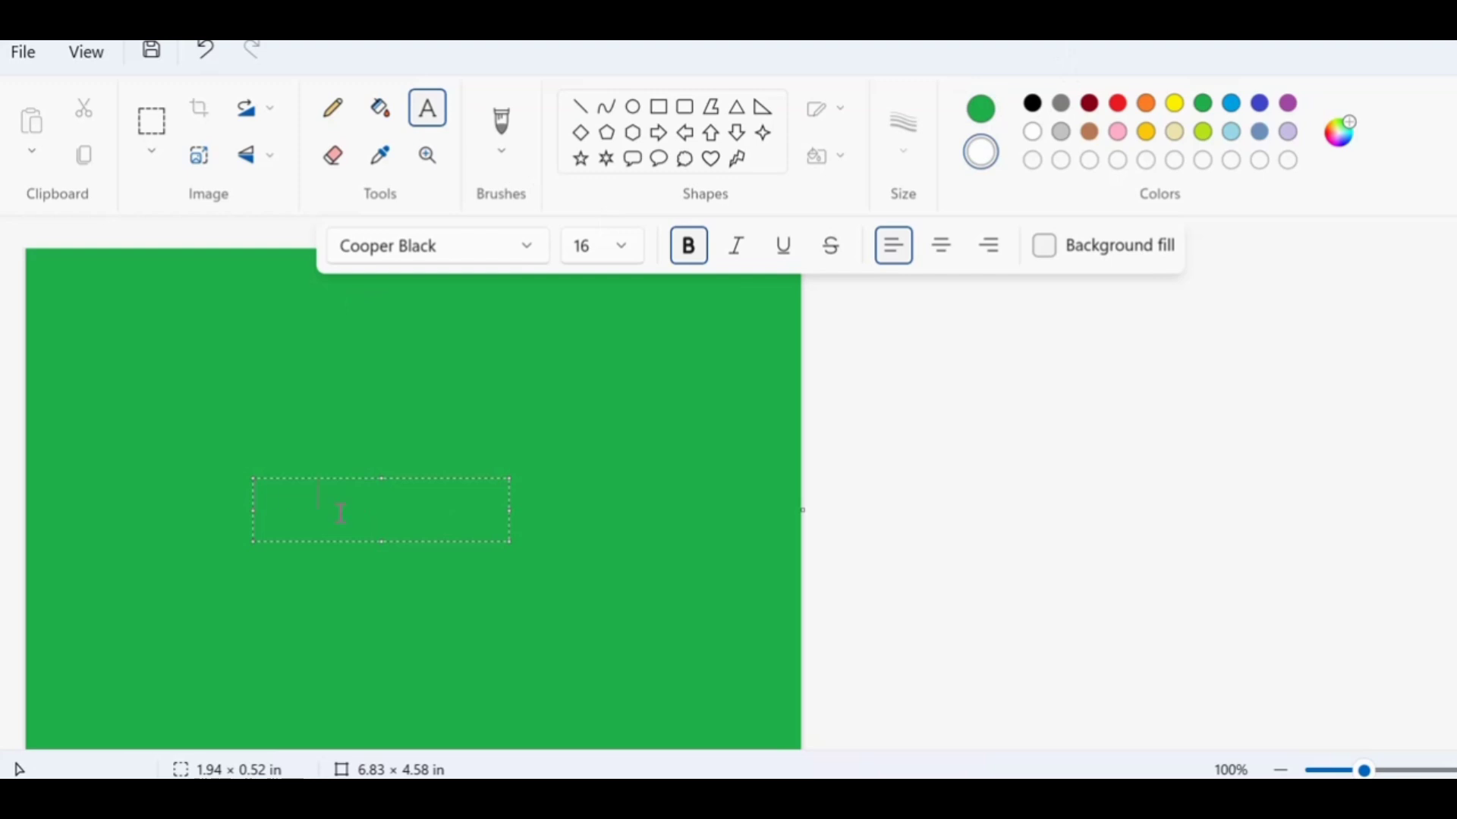
drag(325, 501, 255, 495)
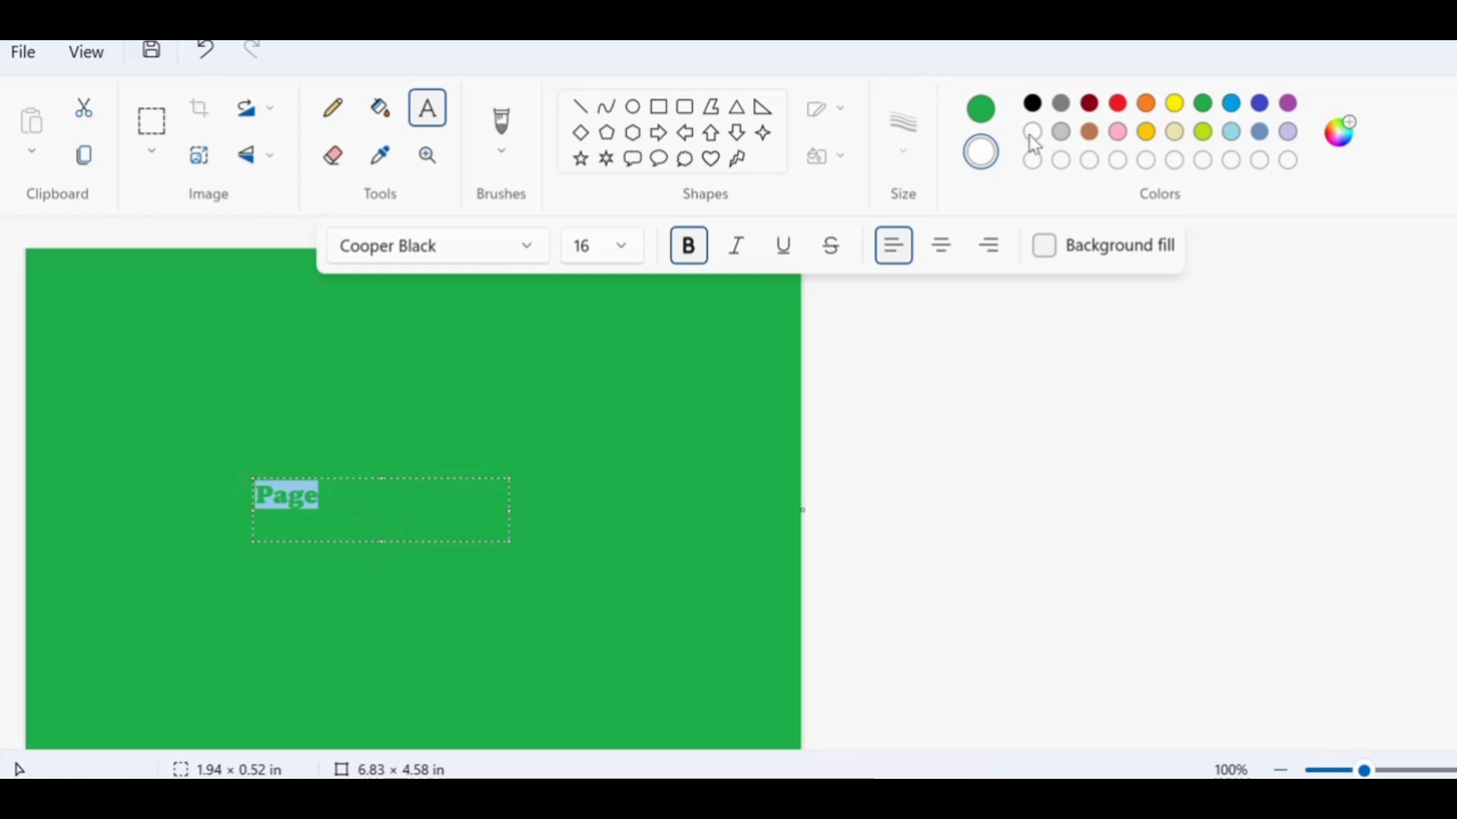
click(987, 117)
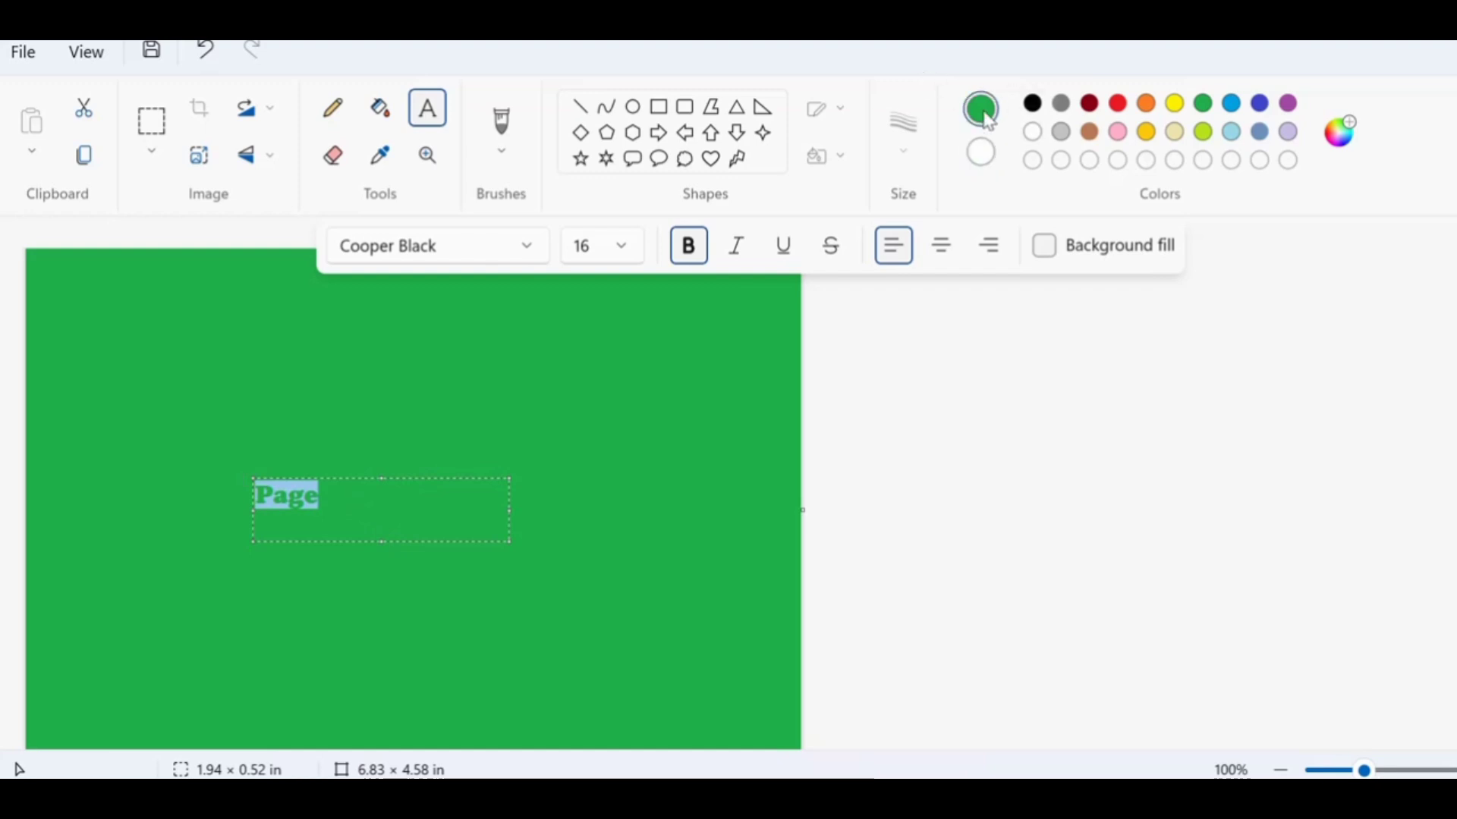
click(1032, 131)
click(436, 509)
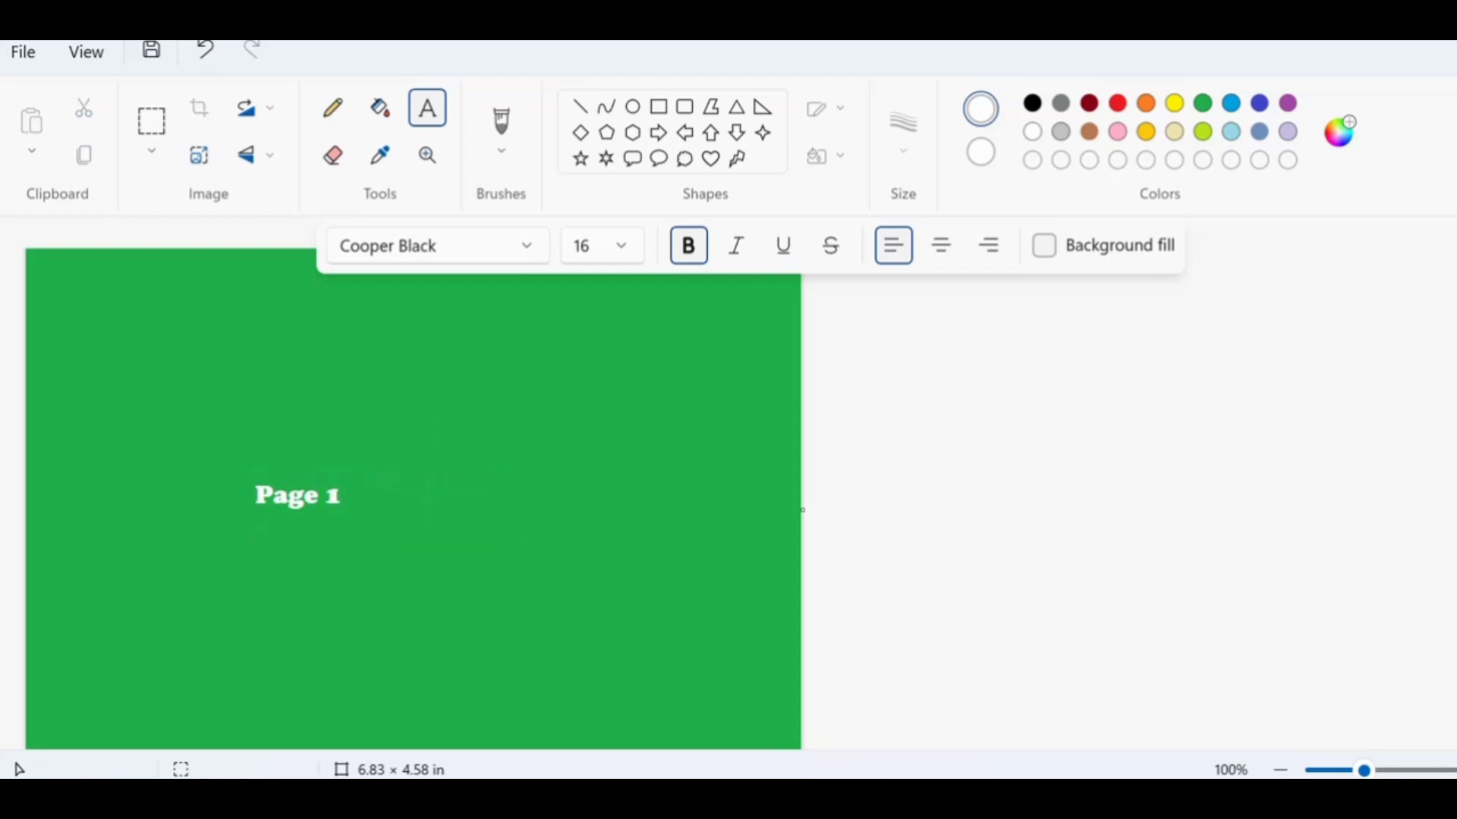
- Save the green image to the desktop as a JPEG picture named page 1
click(23, 60)
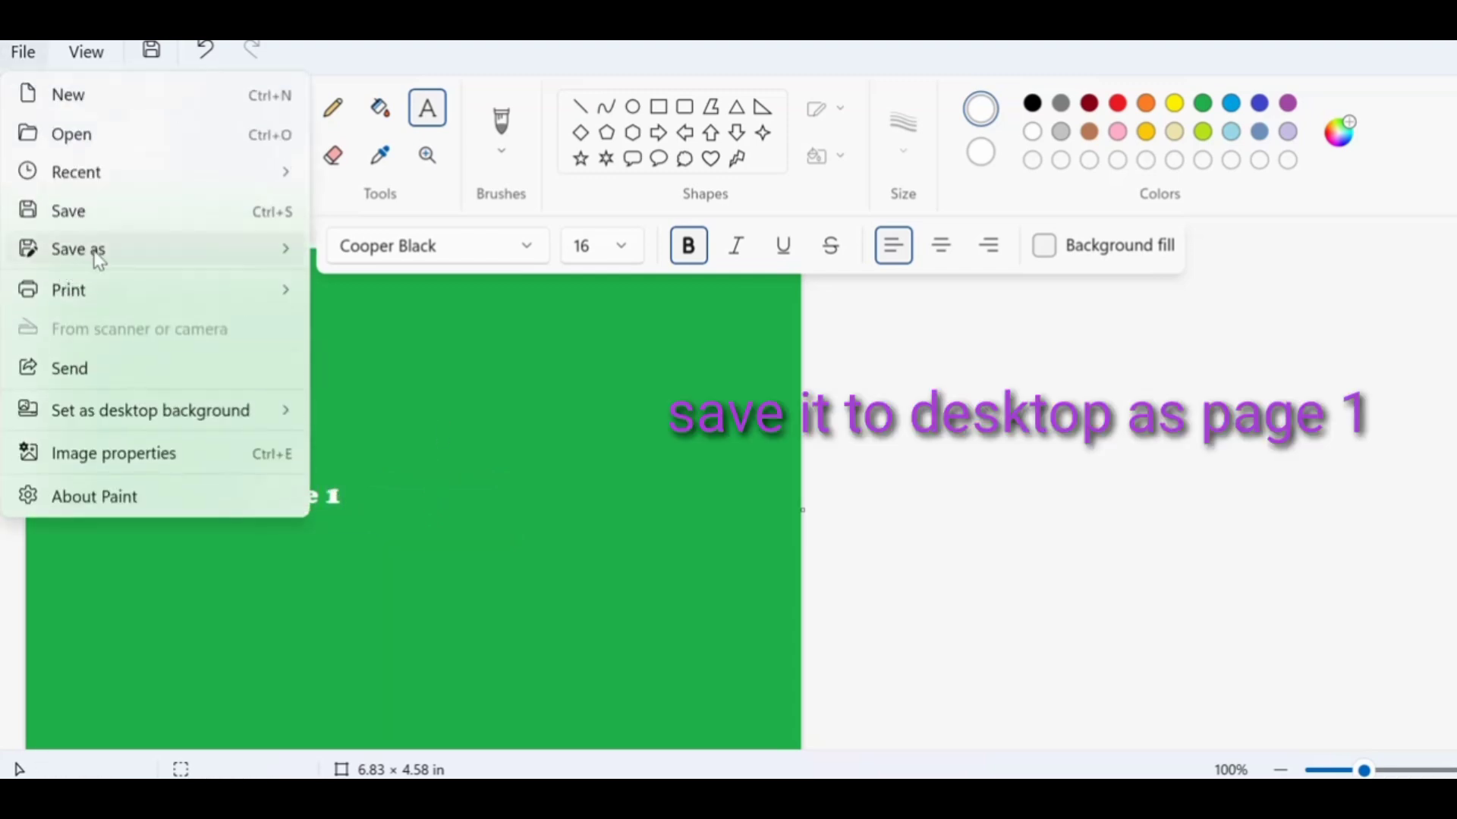
mouse_move(95, 253)
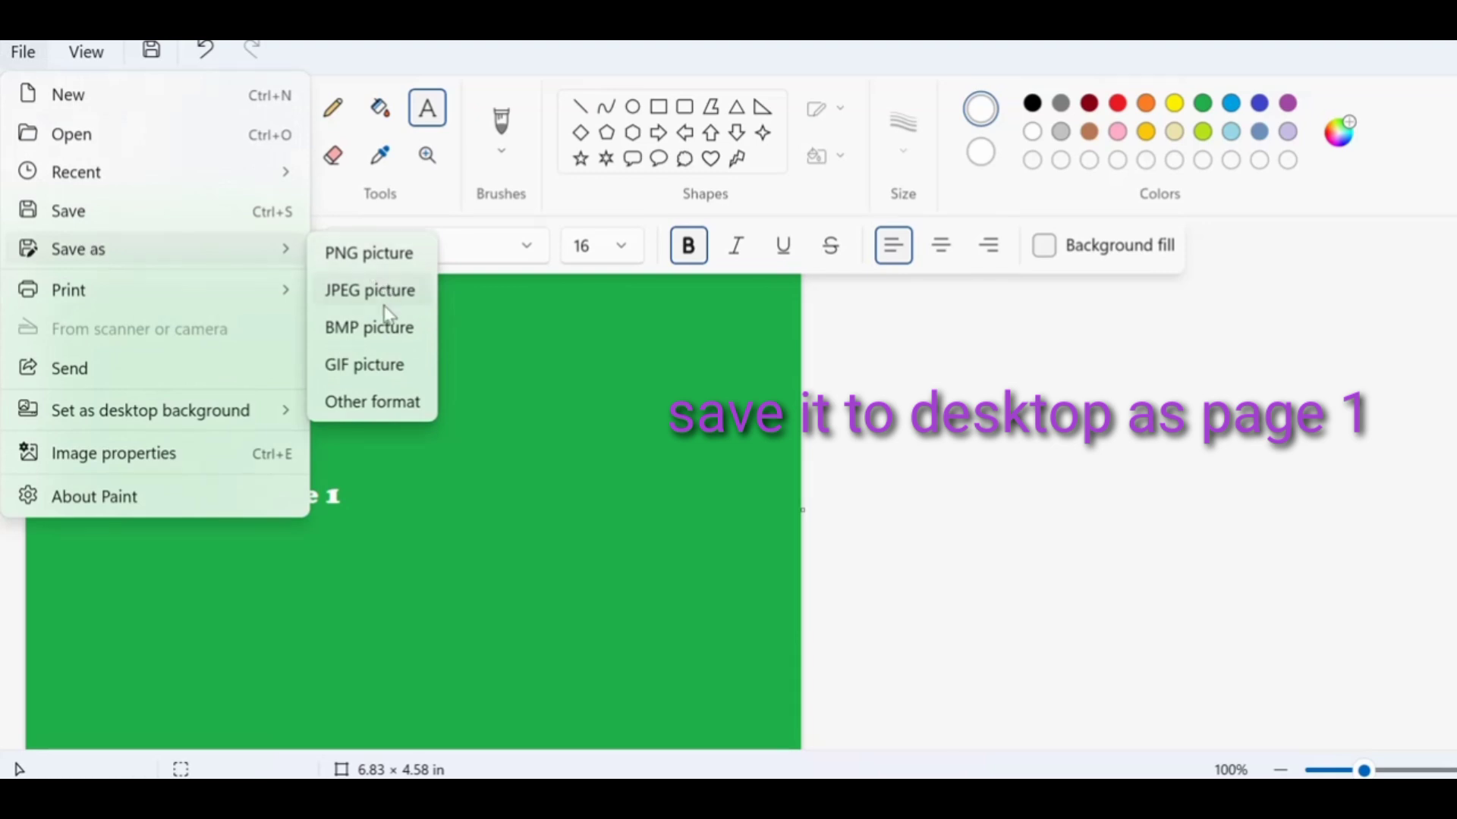
click(385, 304)
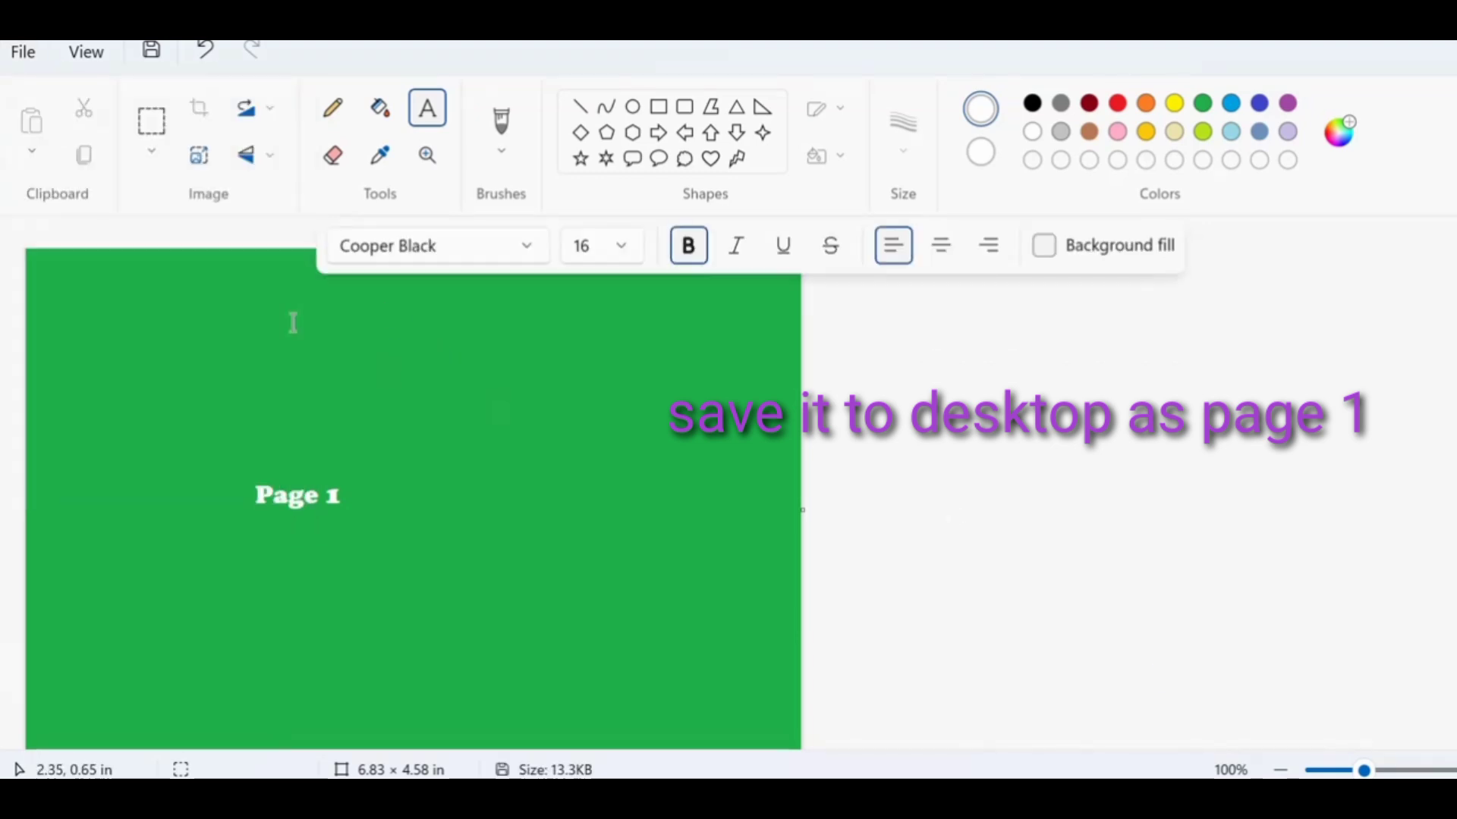
- Start a new image and fill its canvas with indigo blue
click(24, 53)
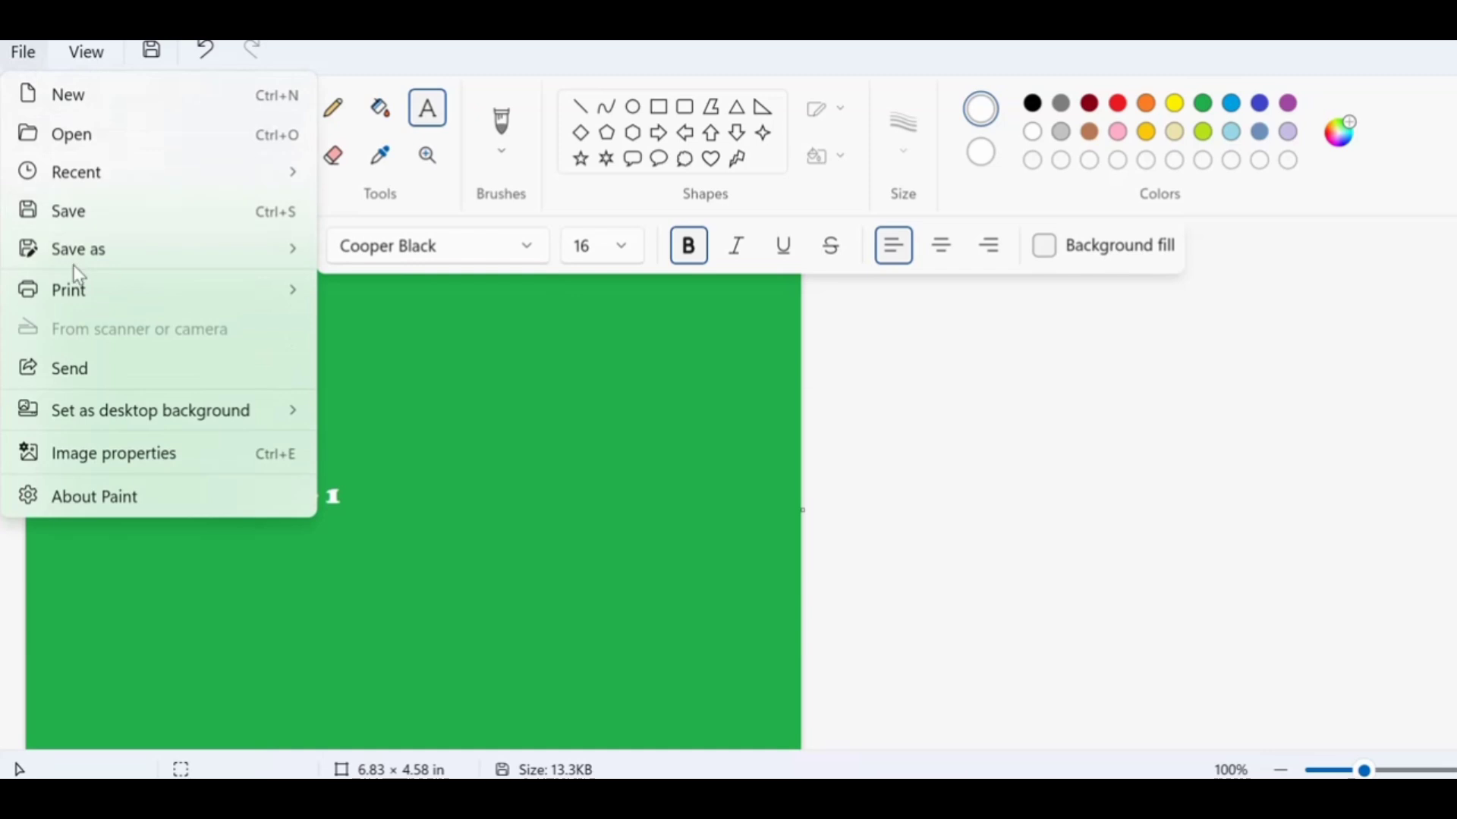
click(53, 101)
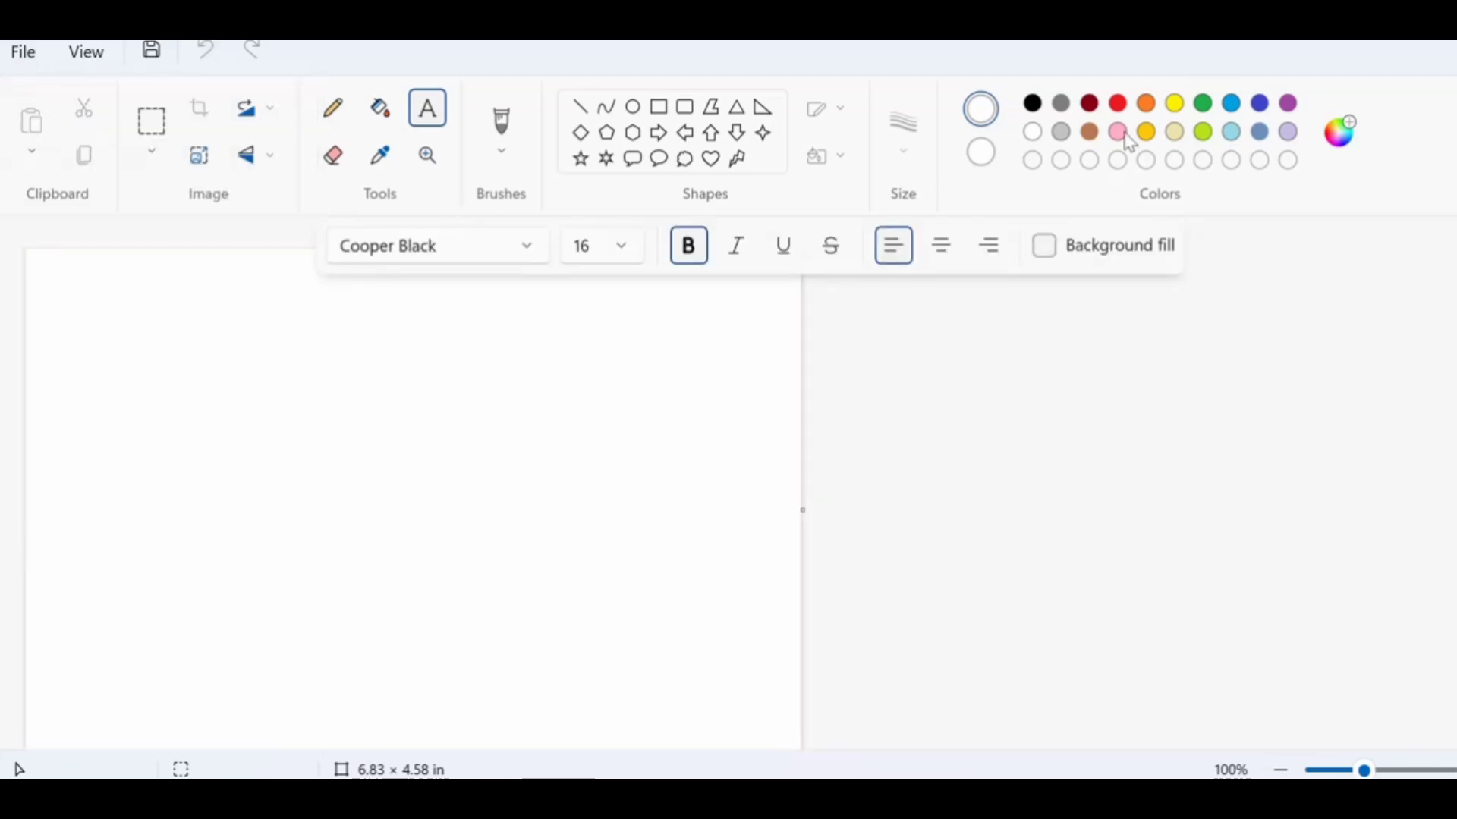
click(1259, 105)
click(658, 372)
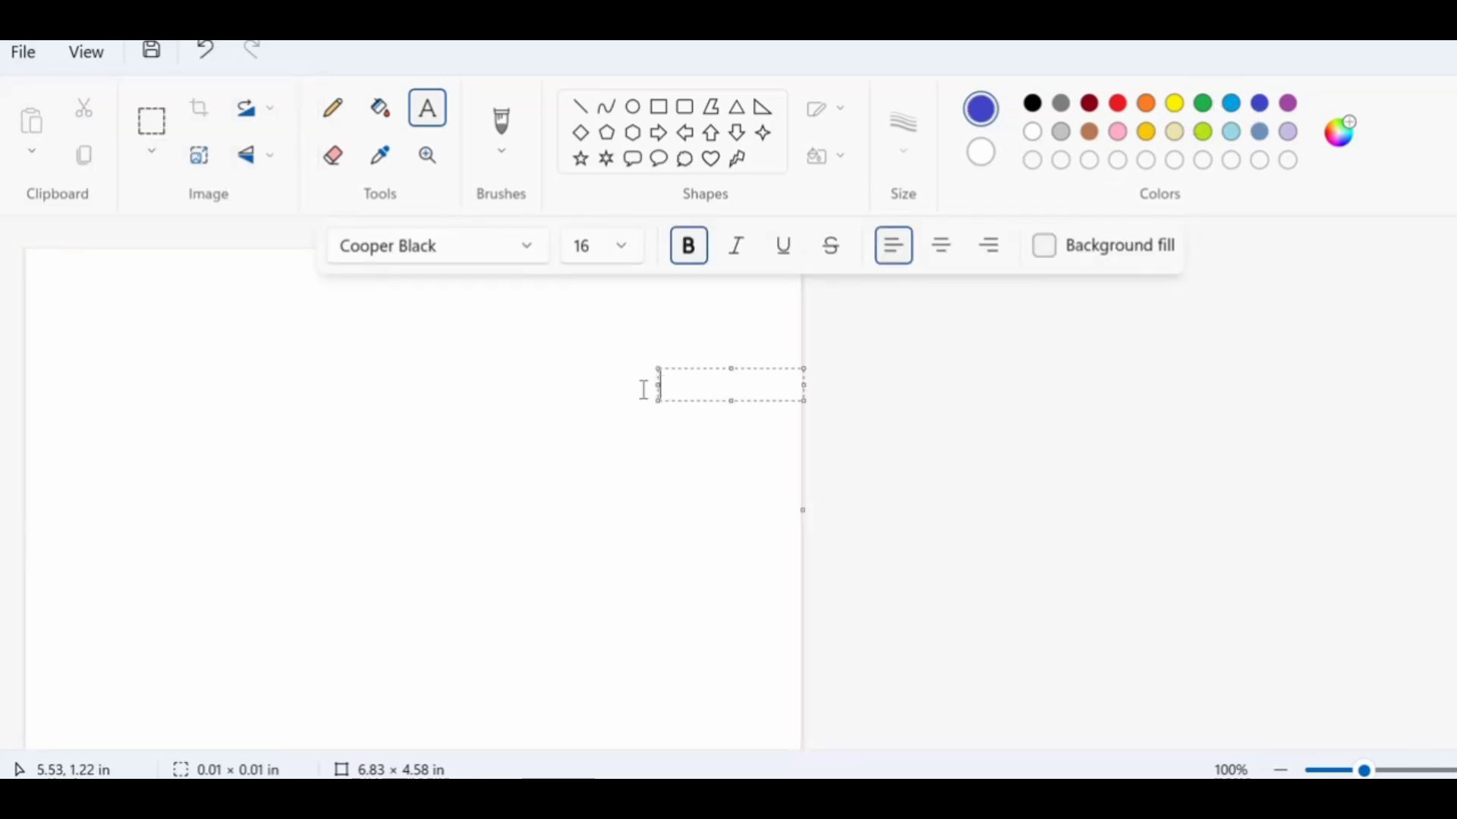
click(380, 108)
click(405, 351)
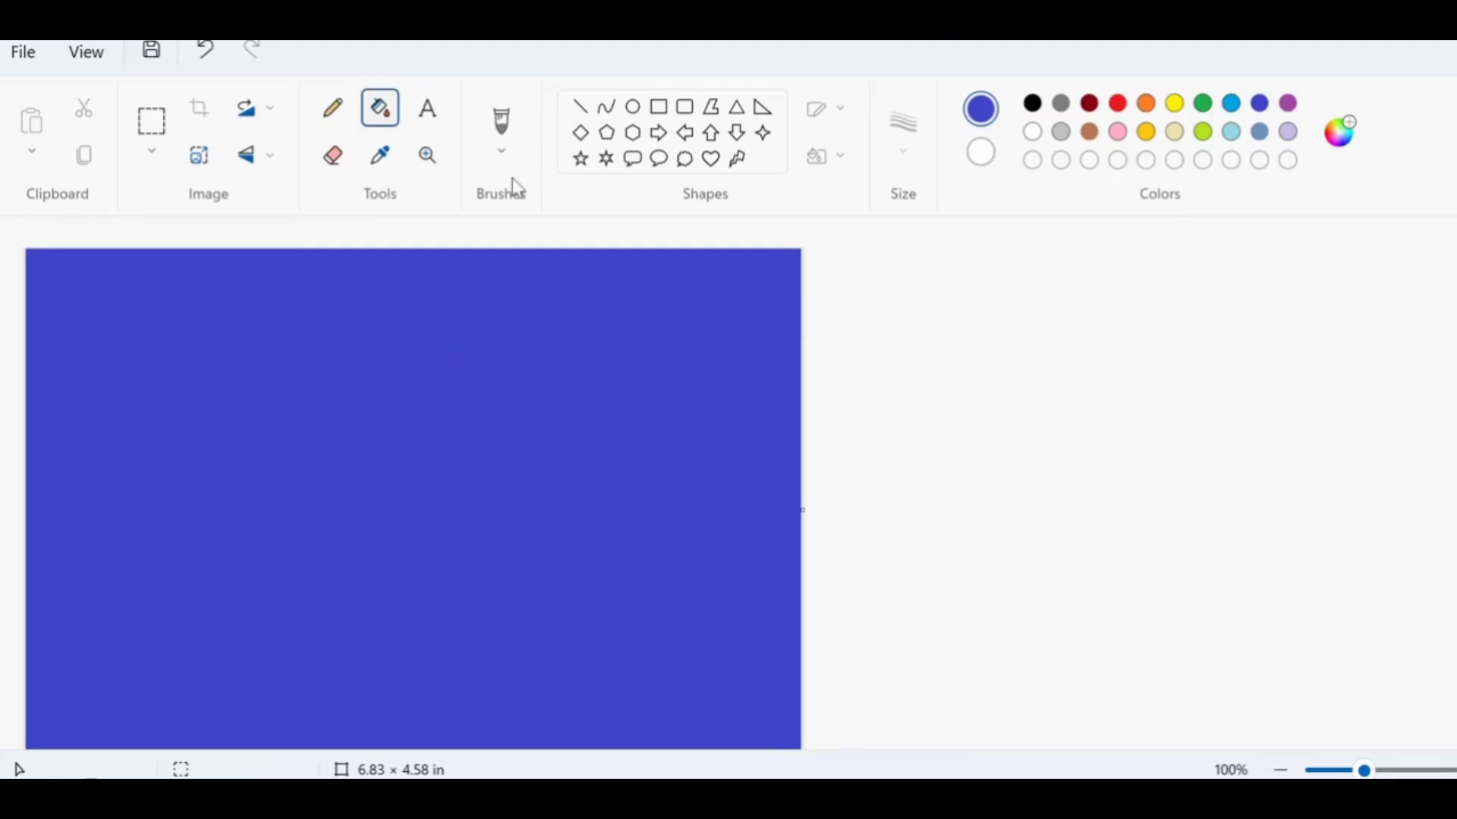
- Add the text "Page 2" in white Cooper Black, size 16, on the blue canvas and save the image
click(427, 107)
click(249, 476)
drag(557, 642, 559, 644)
click(1032, 132)
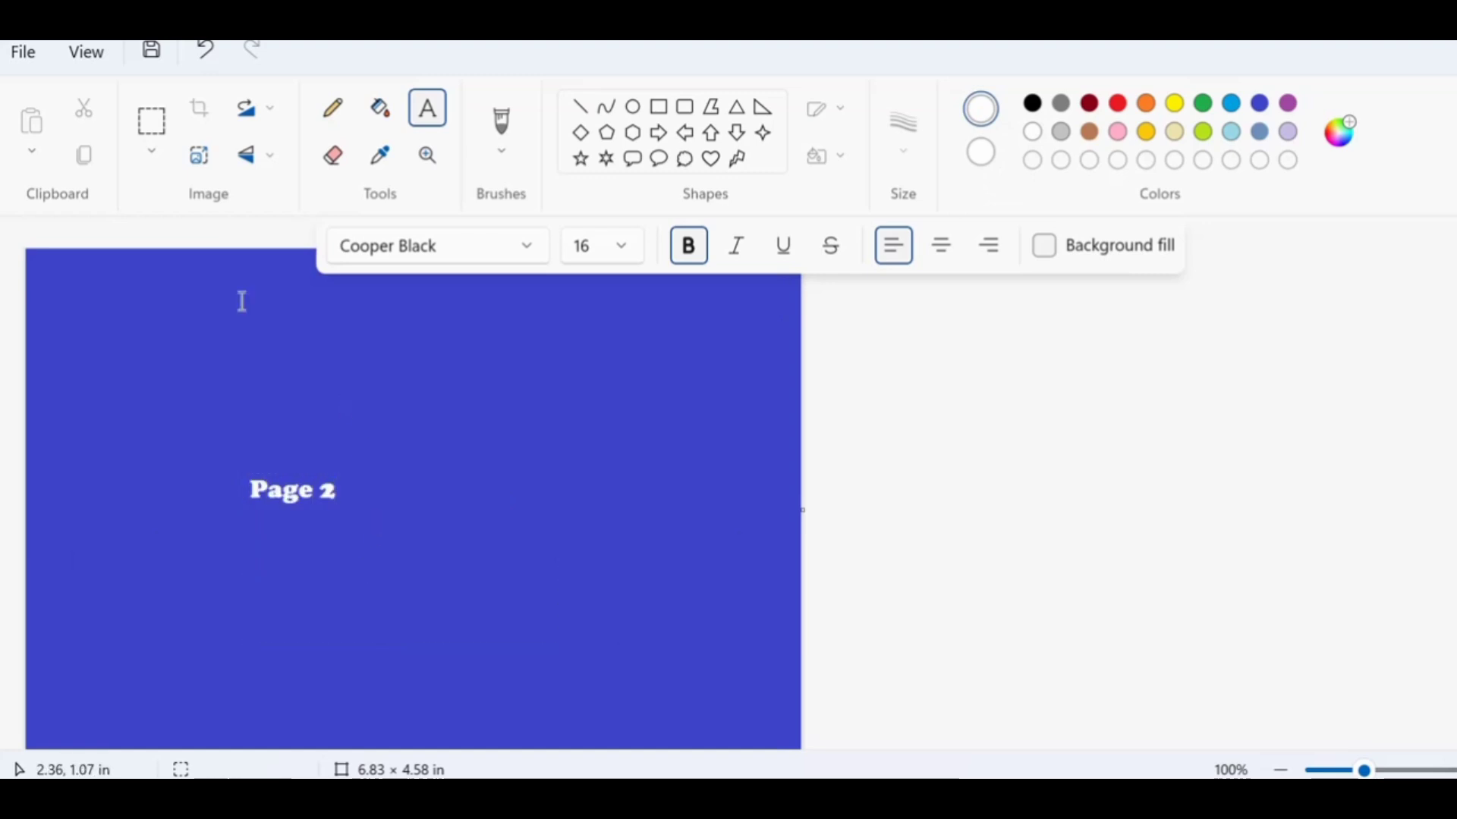
click(26, 52)
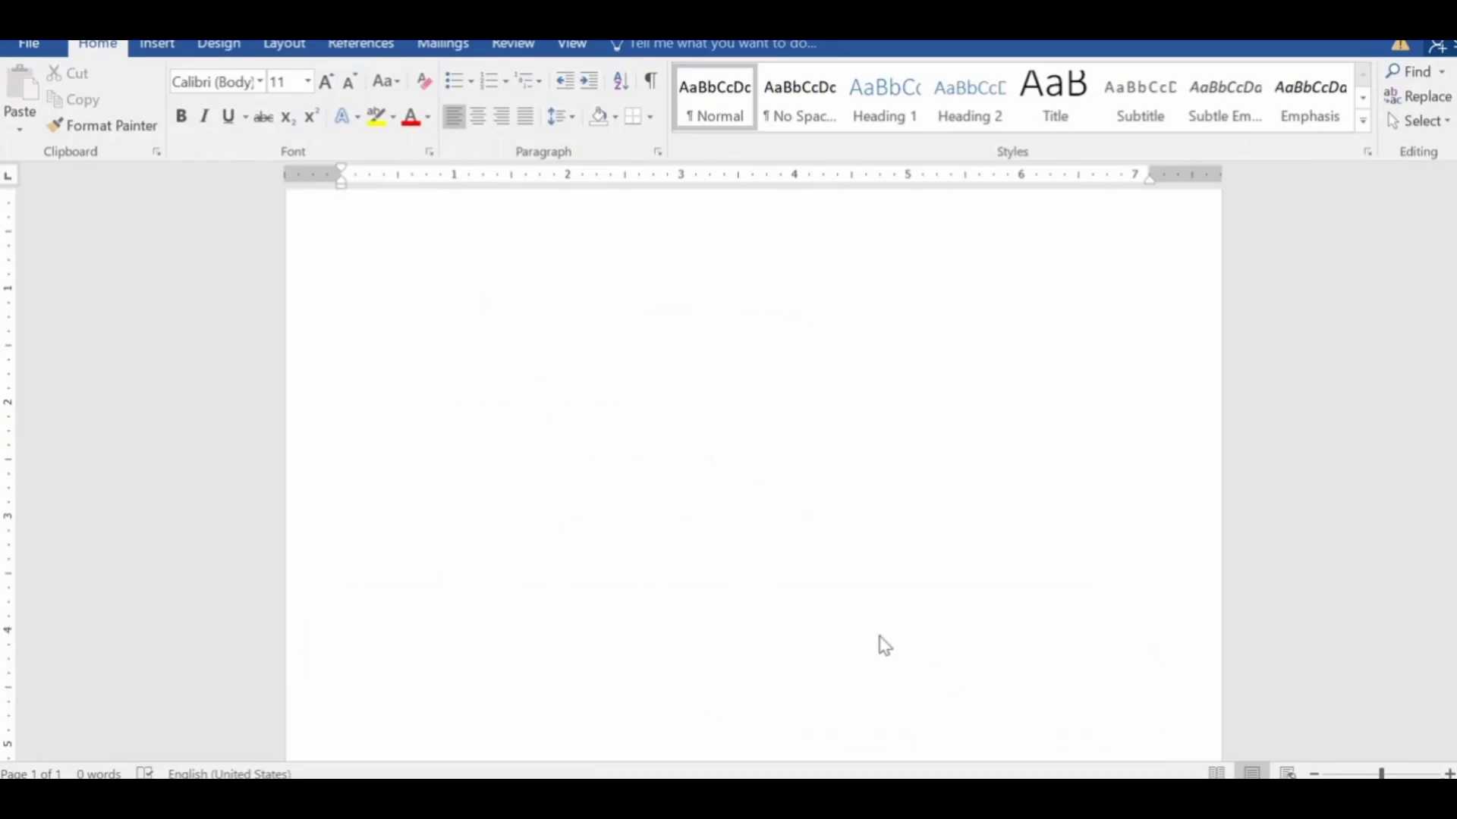
- Switch to the blank Word document and insert the green Page 1 picture from the desktop
click(654, 402)
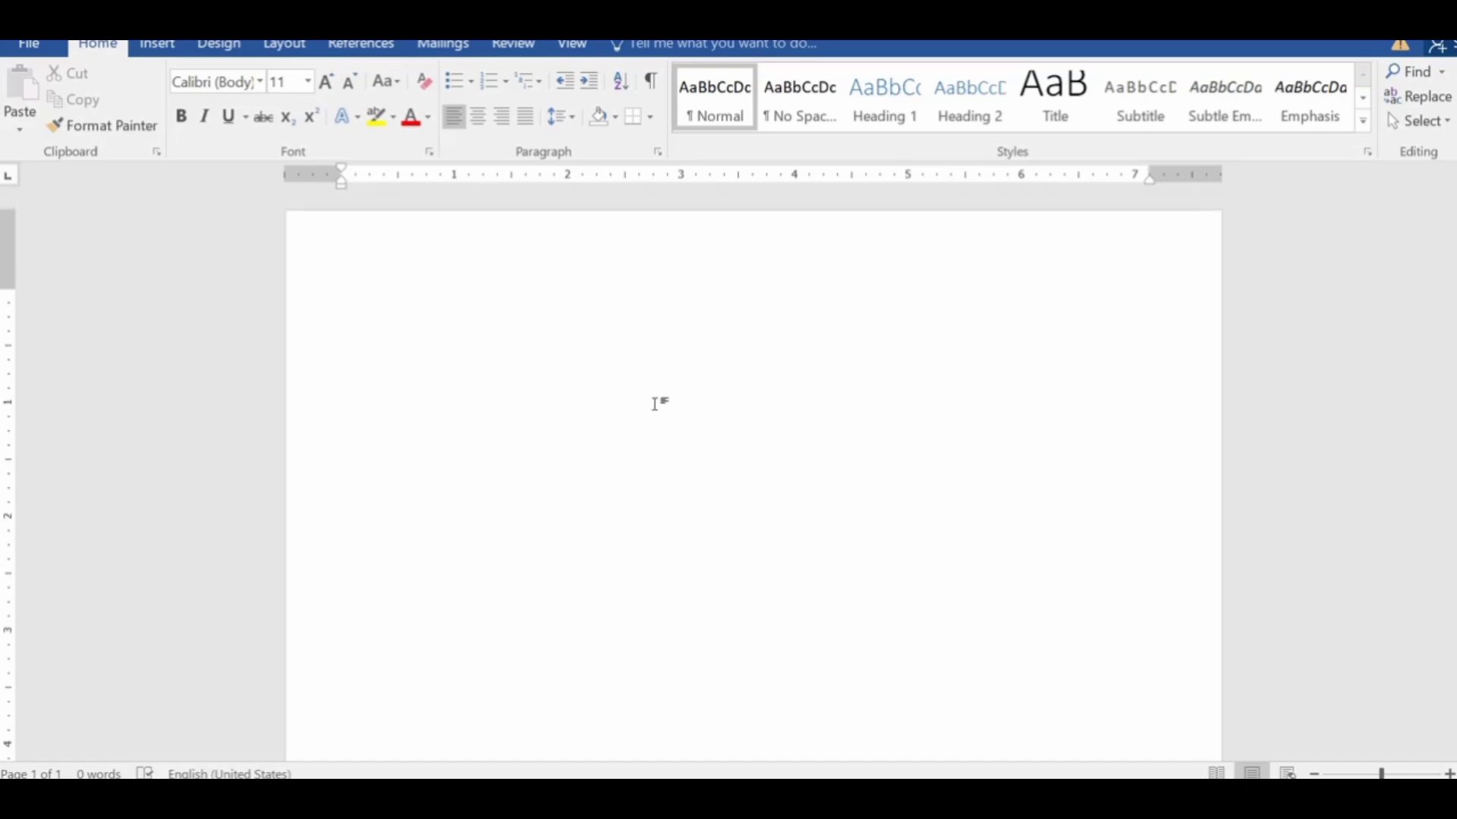
click(155, 45)
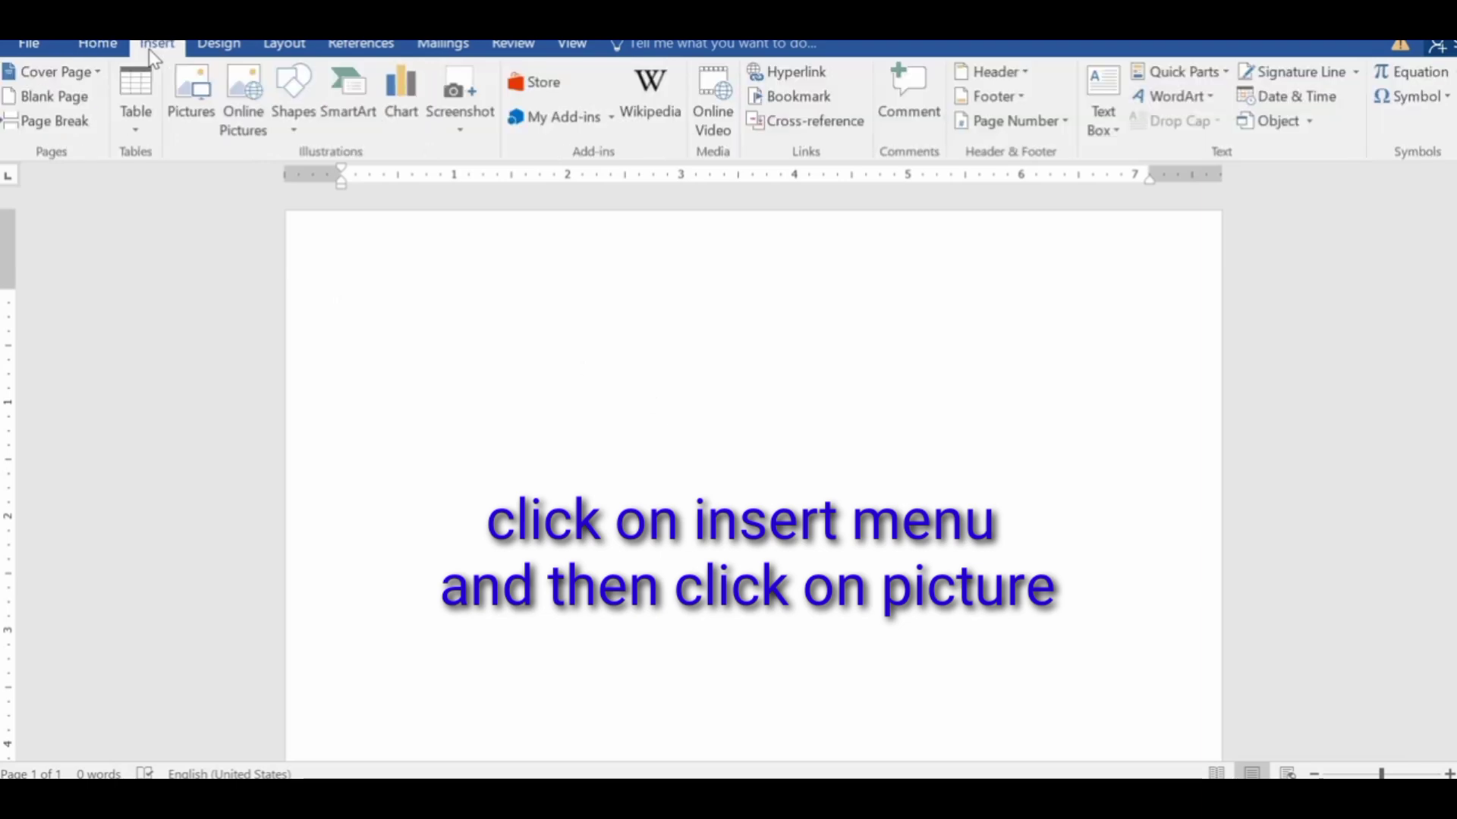
click(193, 134)
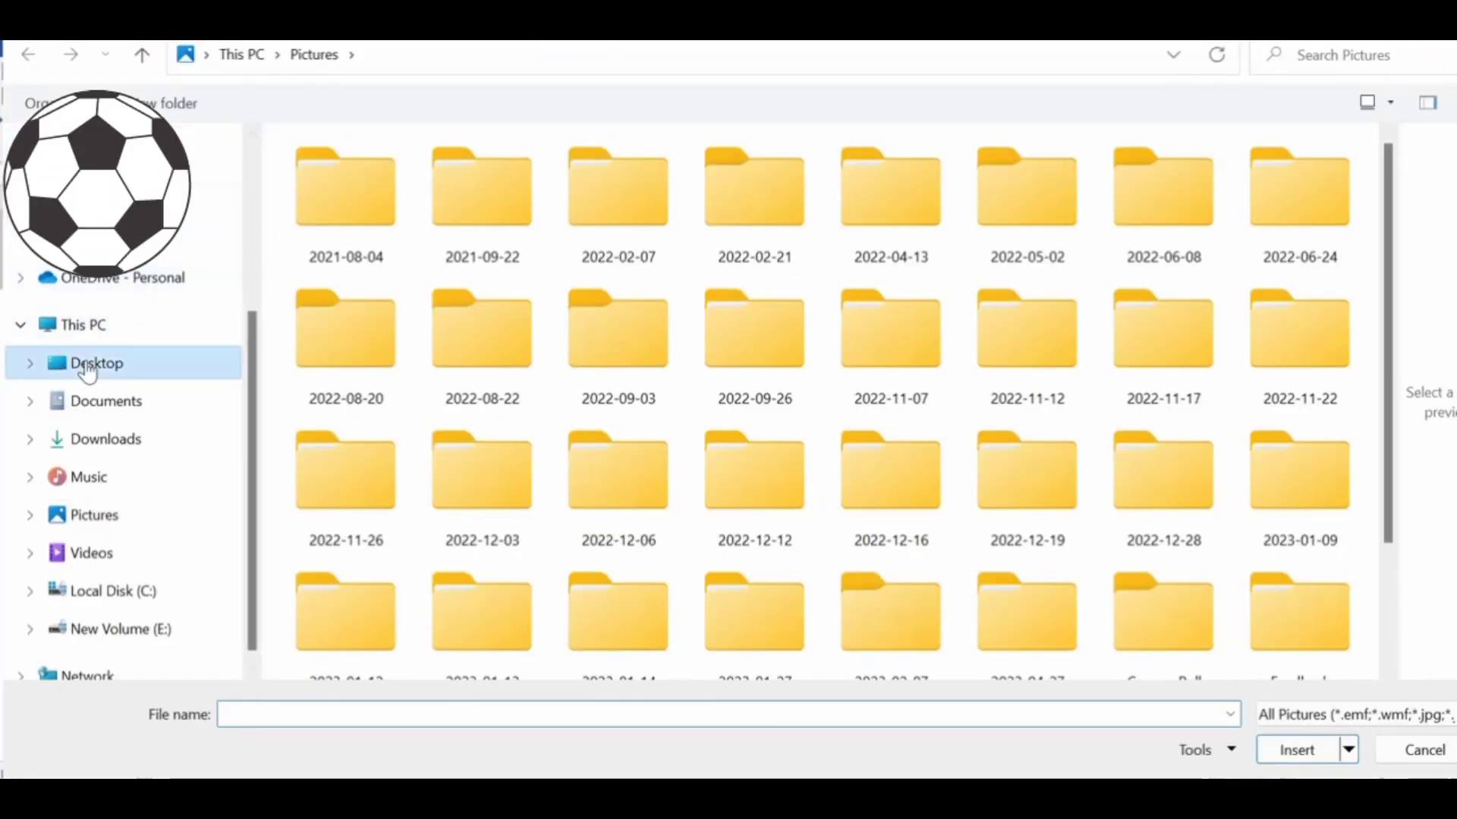
click(114, 370)
double_click(338, 217)
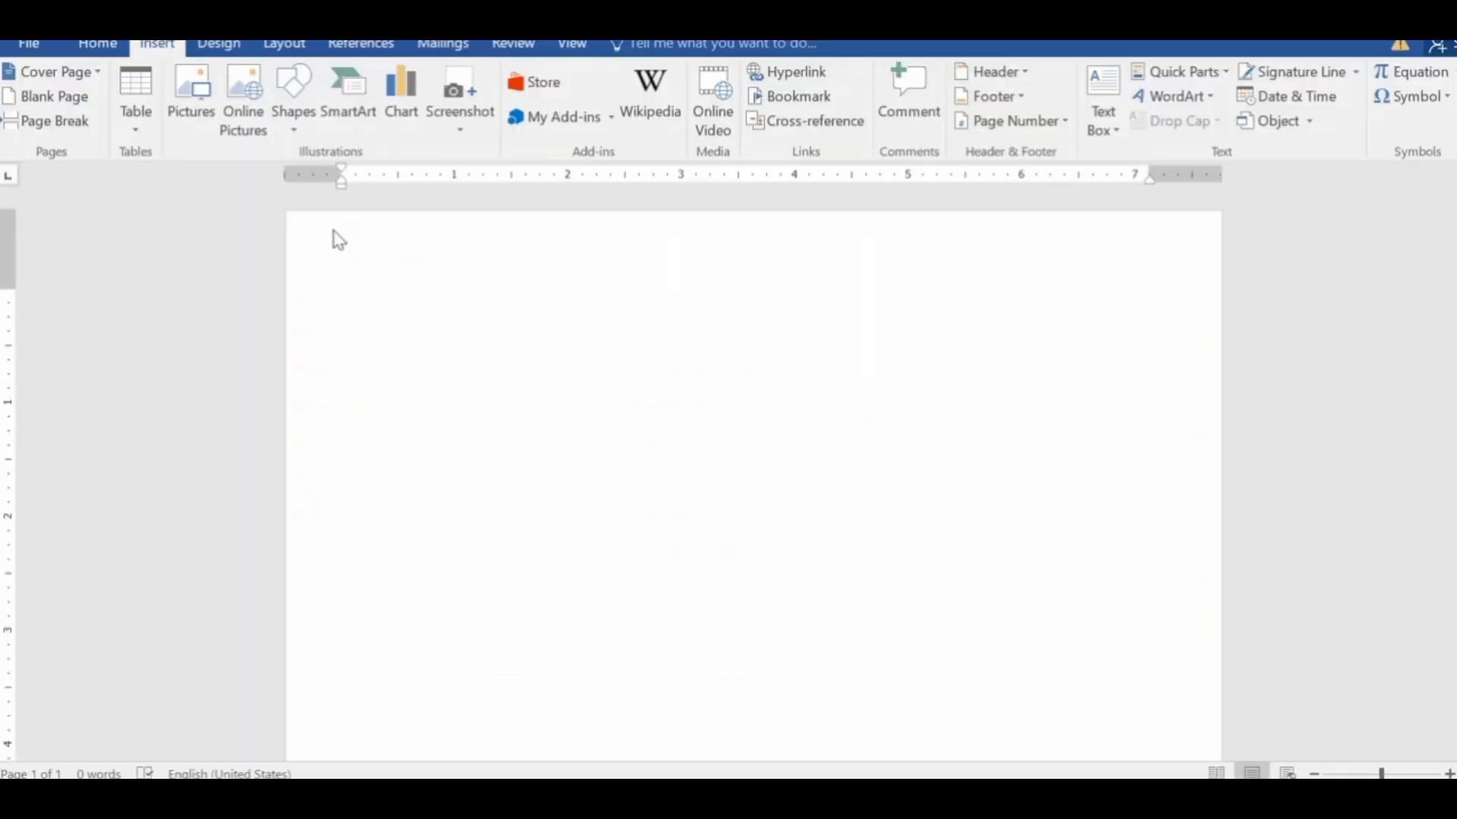
- Stretch the Page 1 picture down the page to a height of about 10.33"
scroll(797, 387, down, 5)
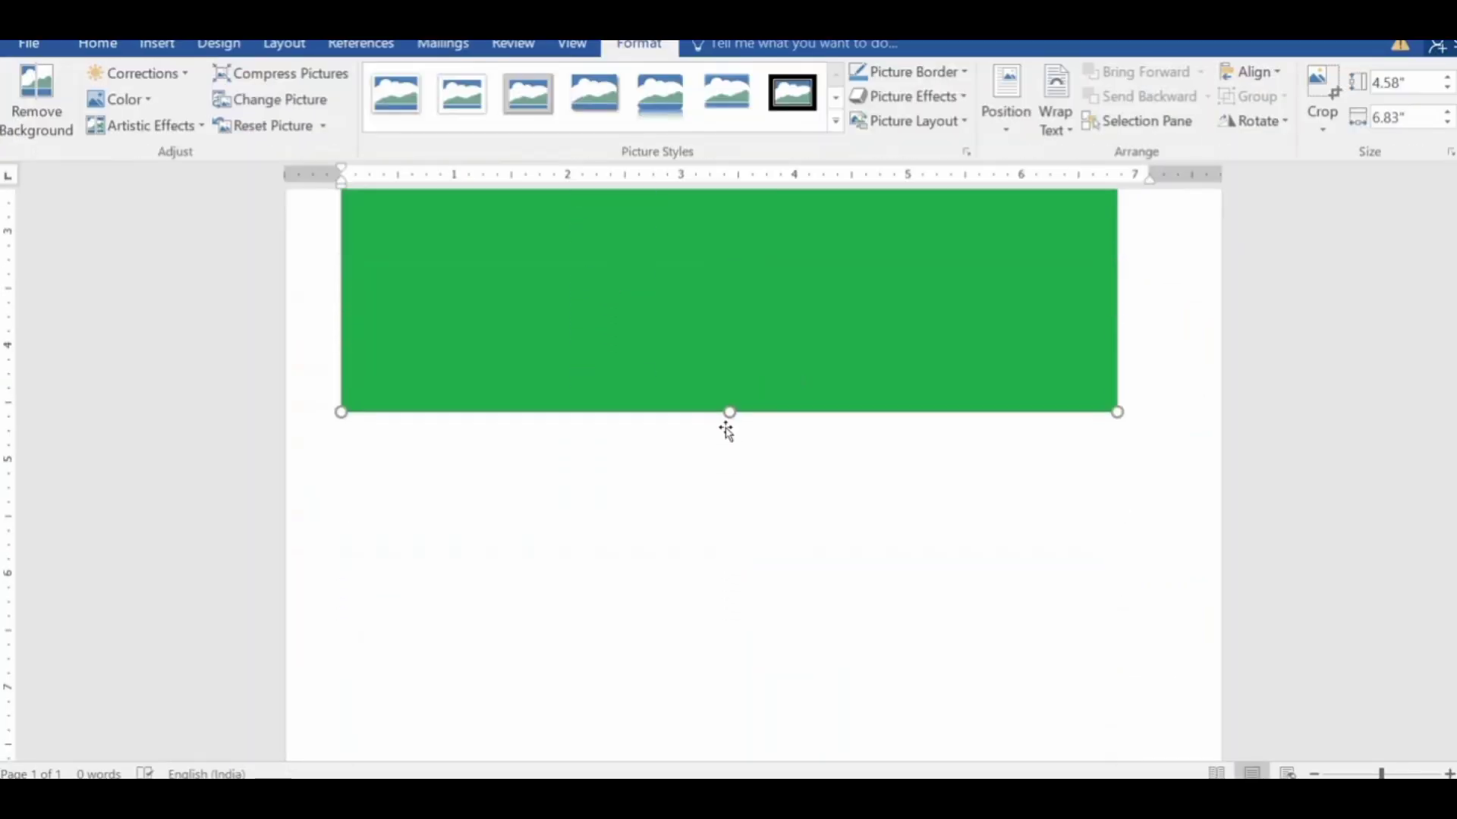
scroll(735, 422, up, 3)
scroll(504, 352, up, 2)
scroll(228, 482, down, 7)
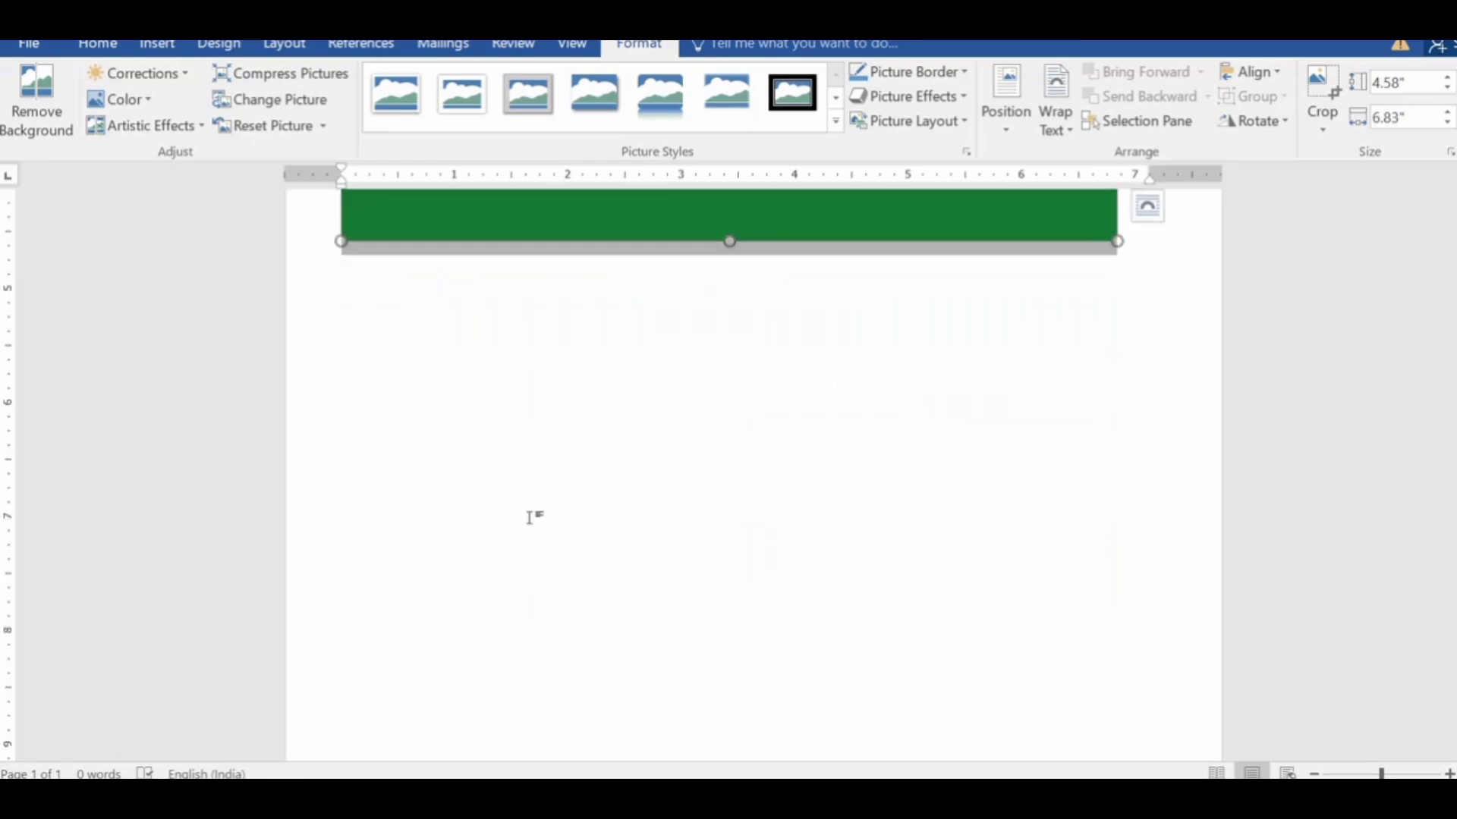
scroll(440, 606, down, 3)
scroll(425, 607, up, 7)
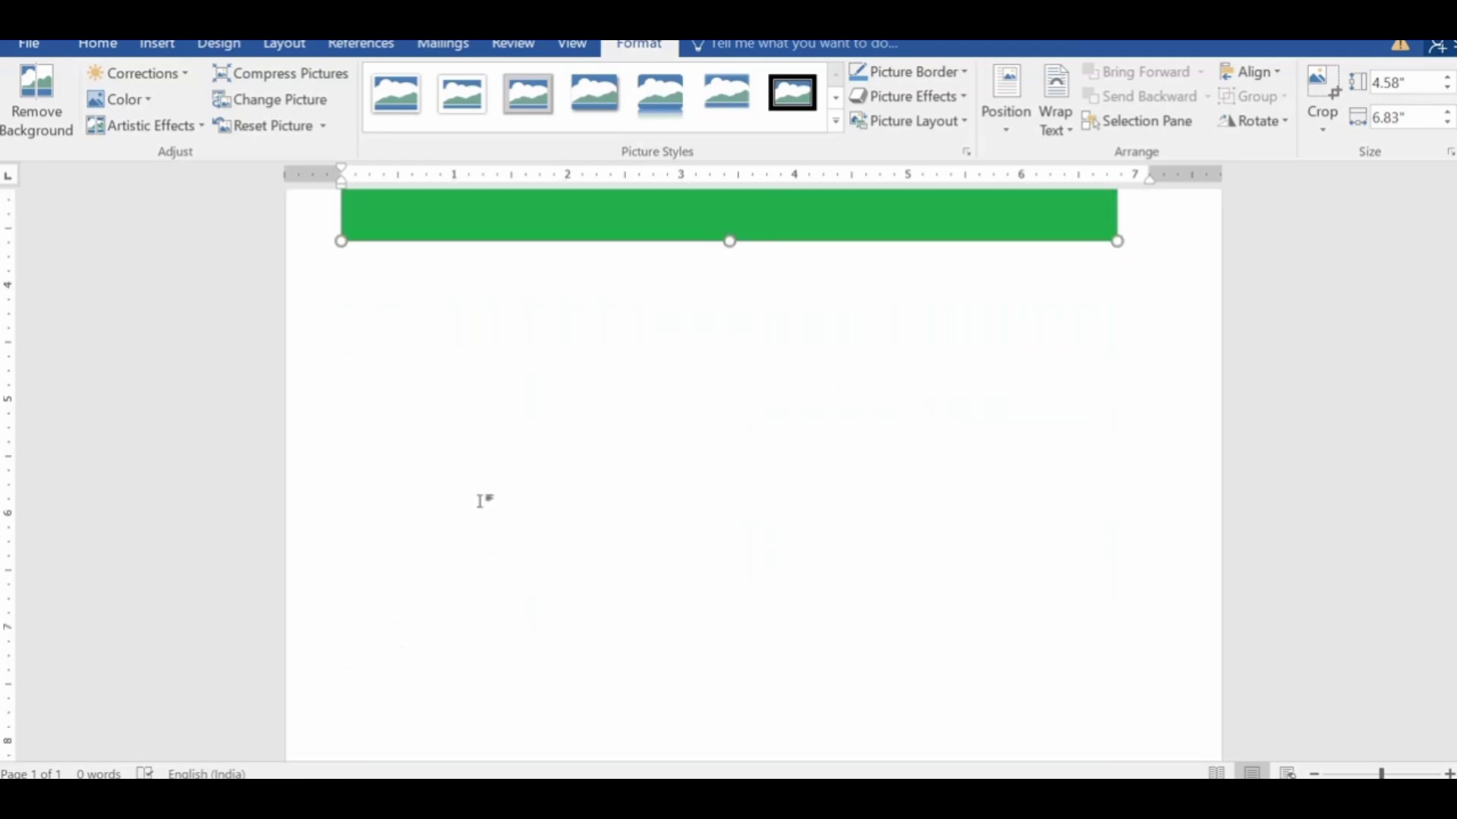
drag(726, 523, 723, 690)
scroll(671, 580, down, 4)
scroll(671, 580, down, 3)
drag(724, 241, 708, 687)
drag(730, 633, 731, 665)
scroll(854, 511, up, 9)
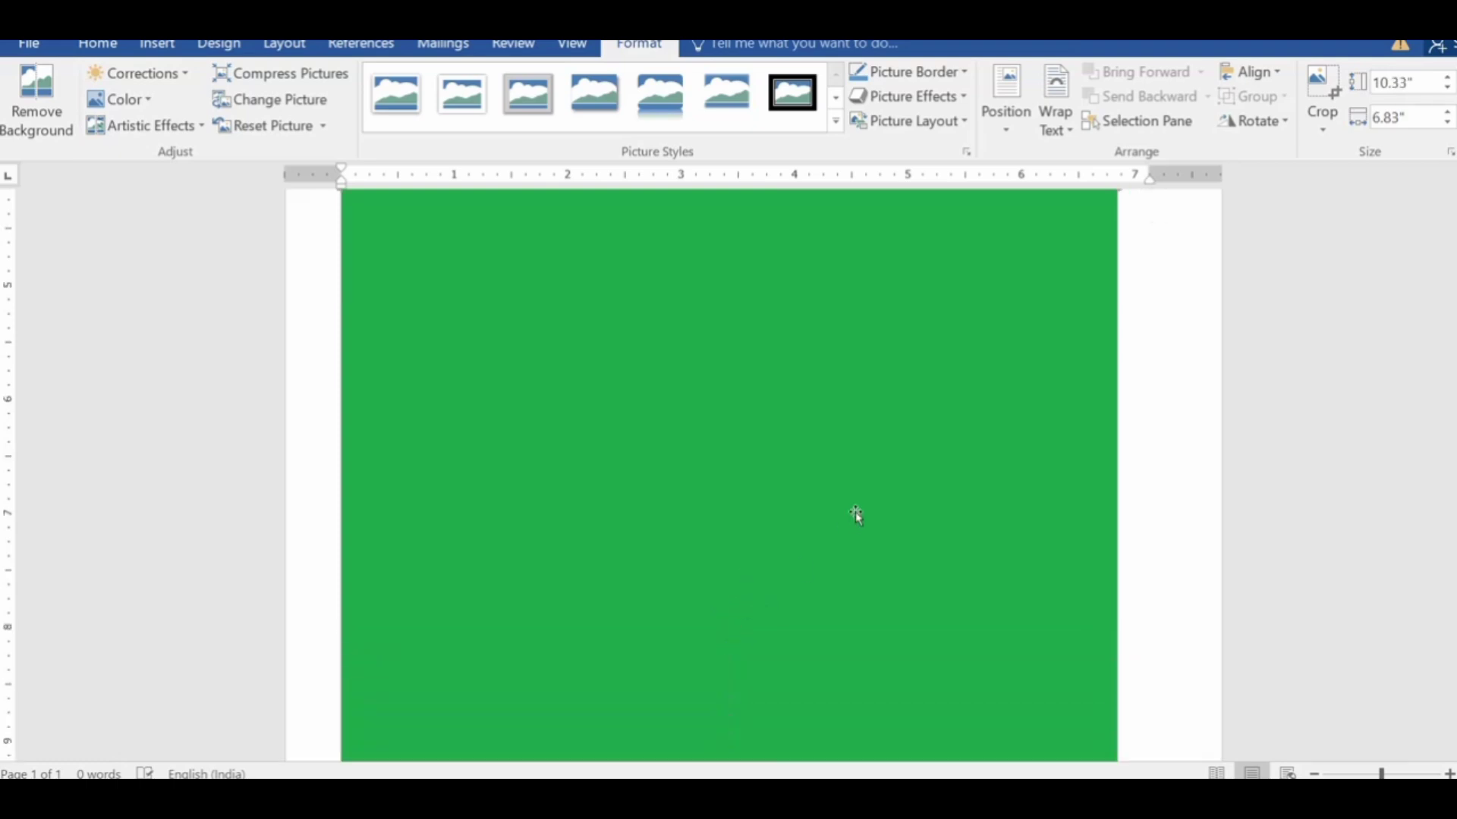
- Widen the Page 1 picture to about 7.1"
scroll(904, 530, down, 4)
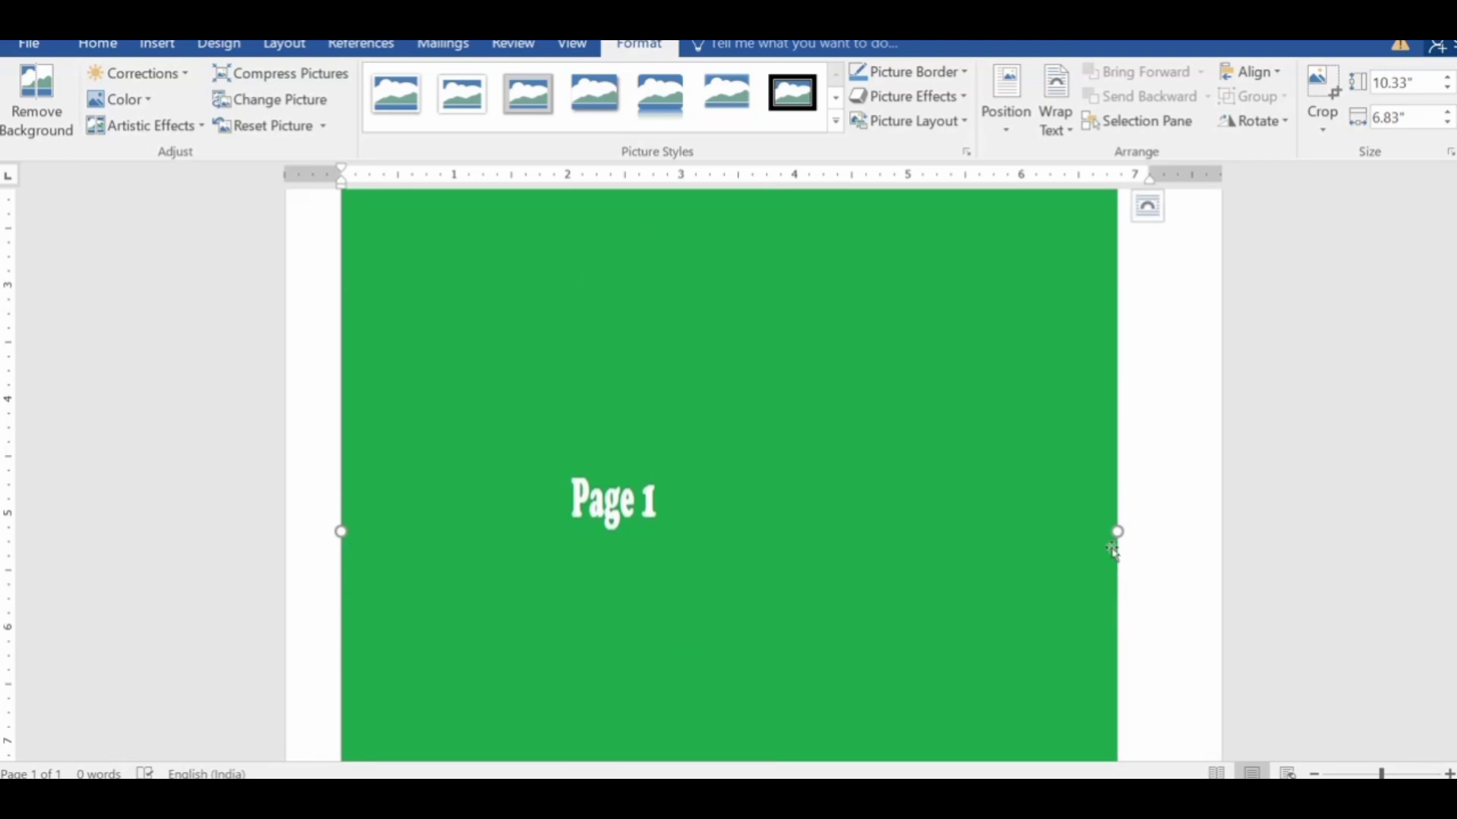
drag(1114, 532, 1147, 530)
scroll(814, 596, up, 10)
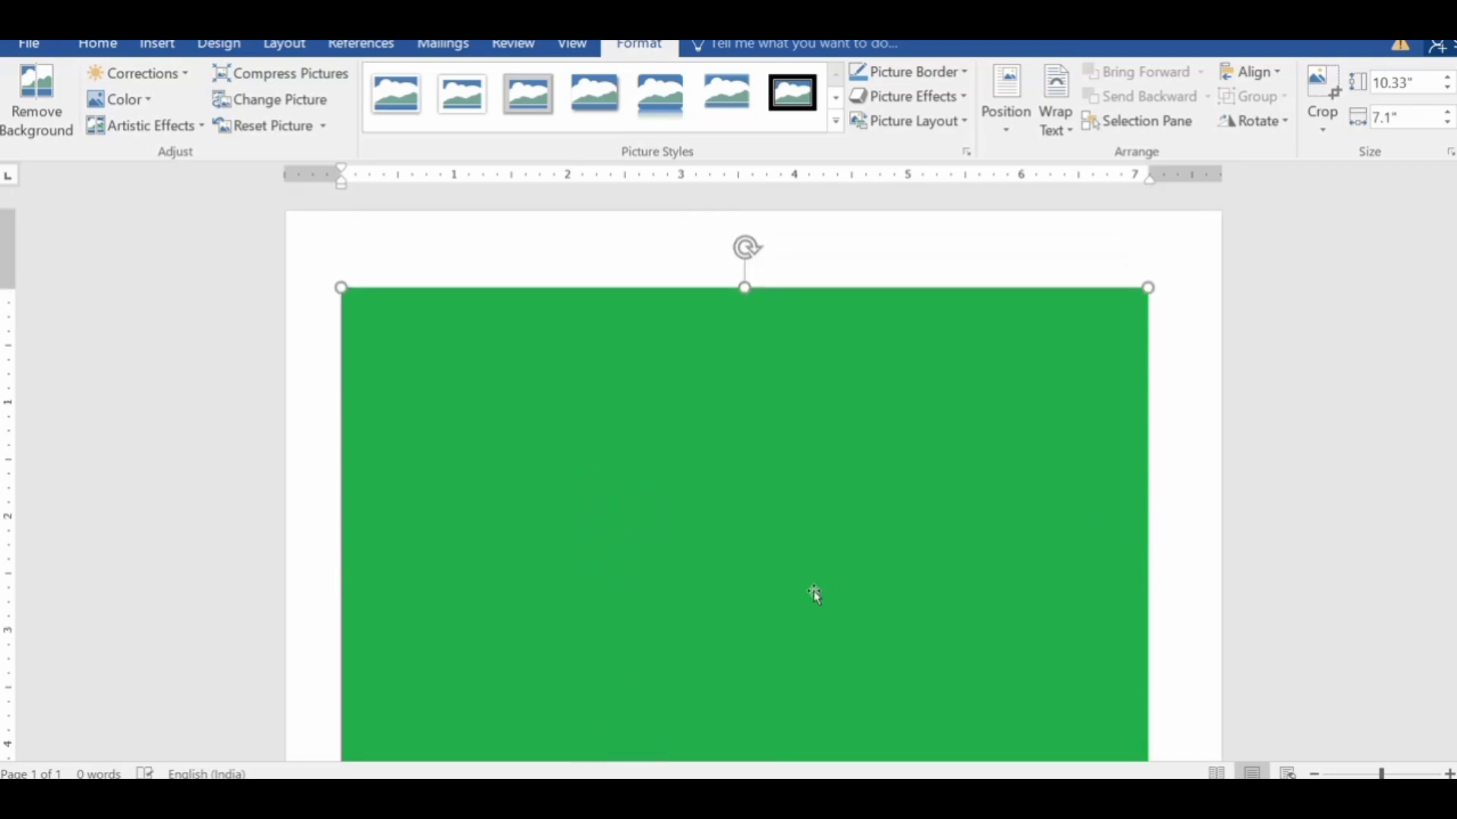
- Open the Page 1 picture's formatting options and set the picture position width to 7.4" in its crop settings
right_click(753, 492)
click(805, 479)
click(1192, 265)
click(1193, 266)
click(1287, 228)
click(1323, 224)
click(1191, 322)
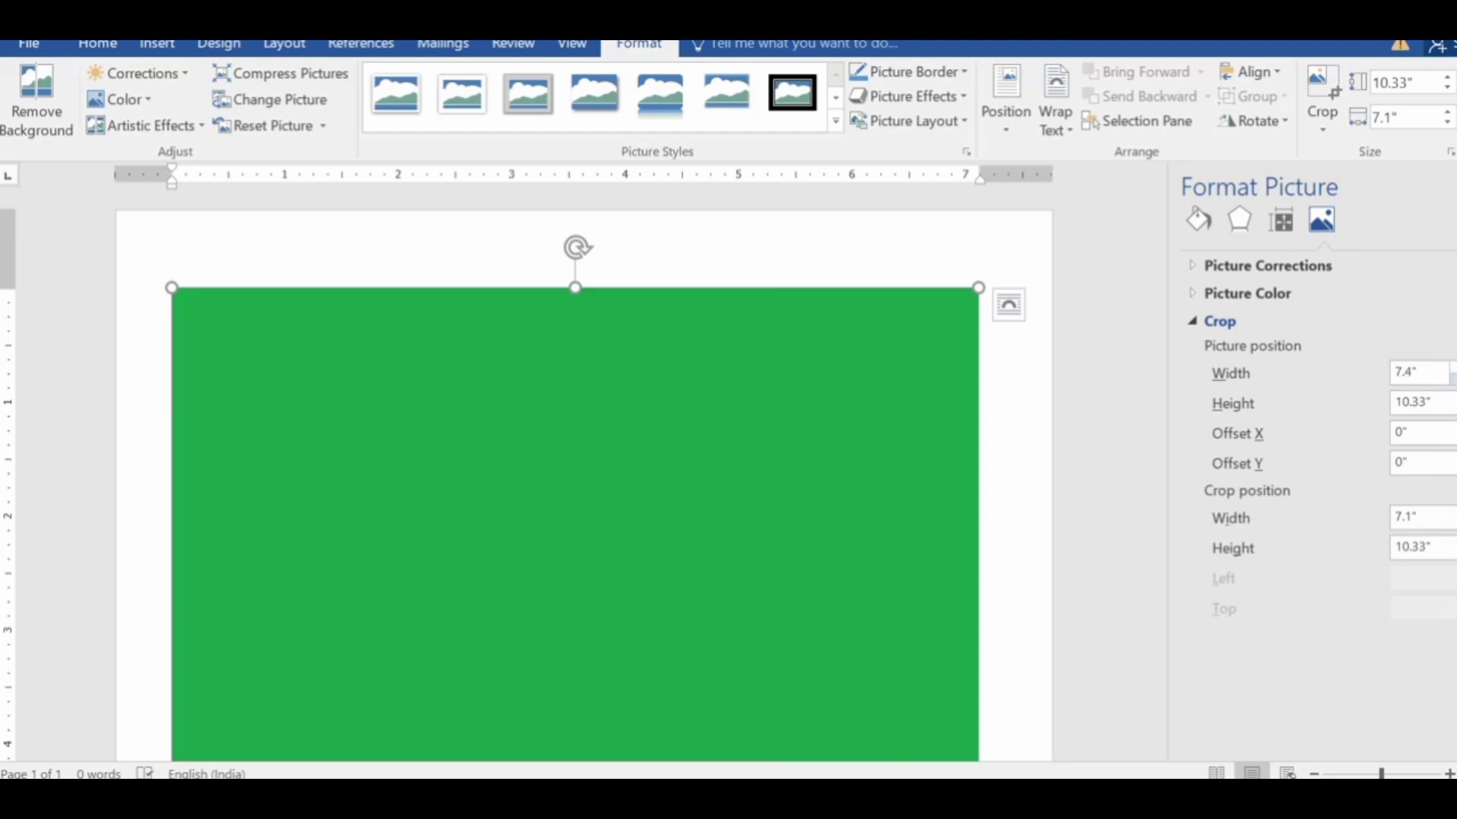
click(1194, 321)
- Recolour the Page 1 picture with a saturation of 294% and a colour temperature of 2,998
click(1194, 294)
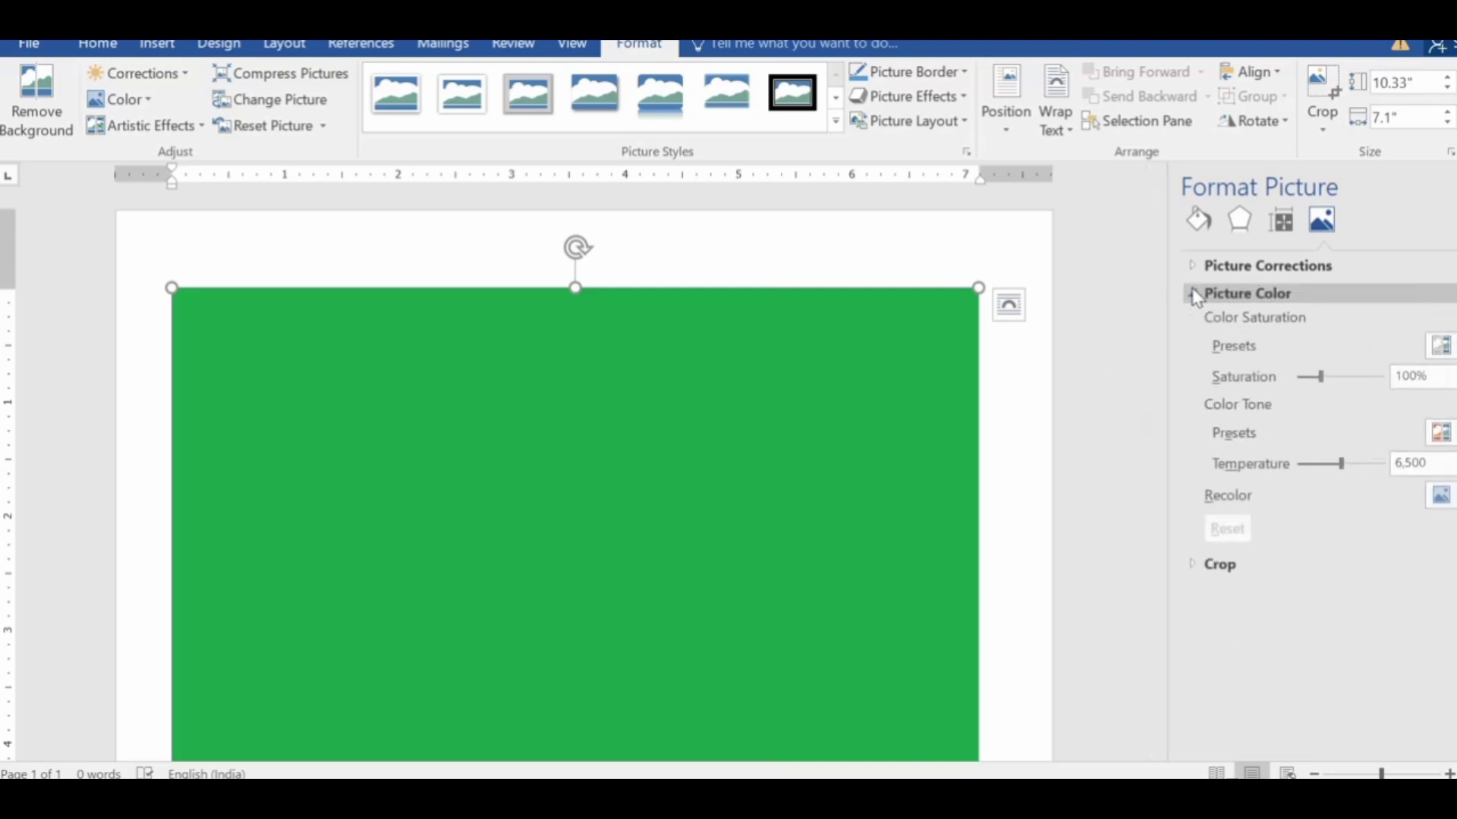
drag(1339, 377, 1342, 377)
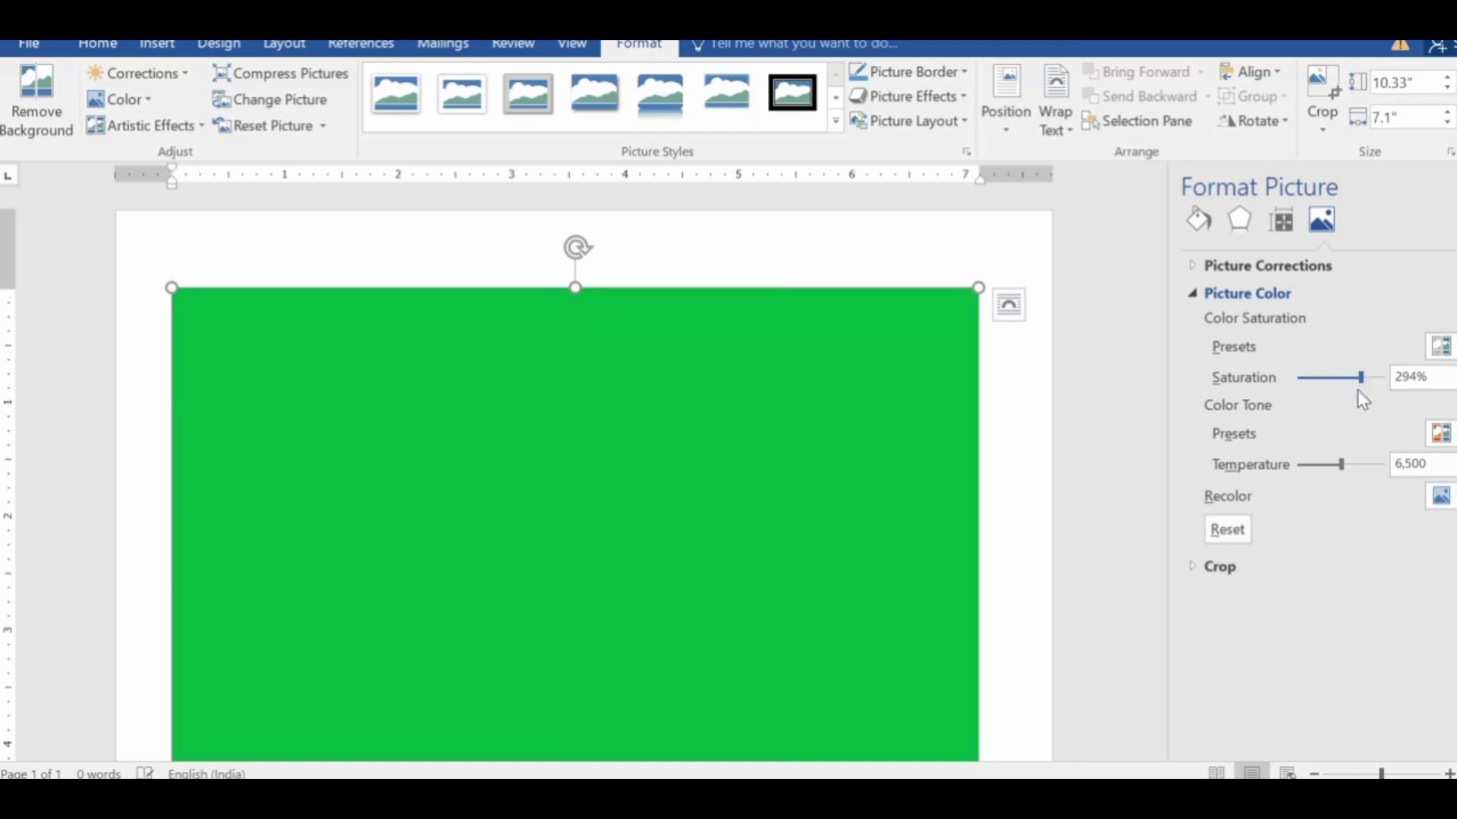
drag(1342, 465, 1316, 464)
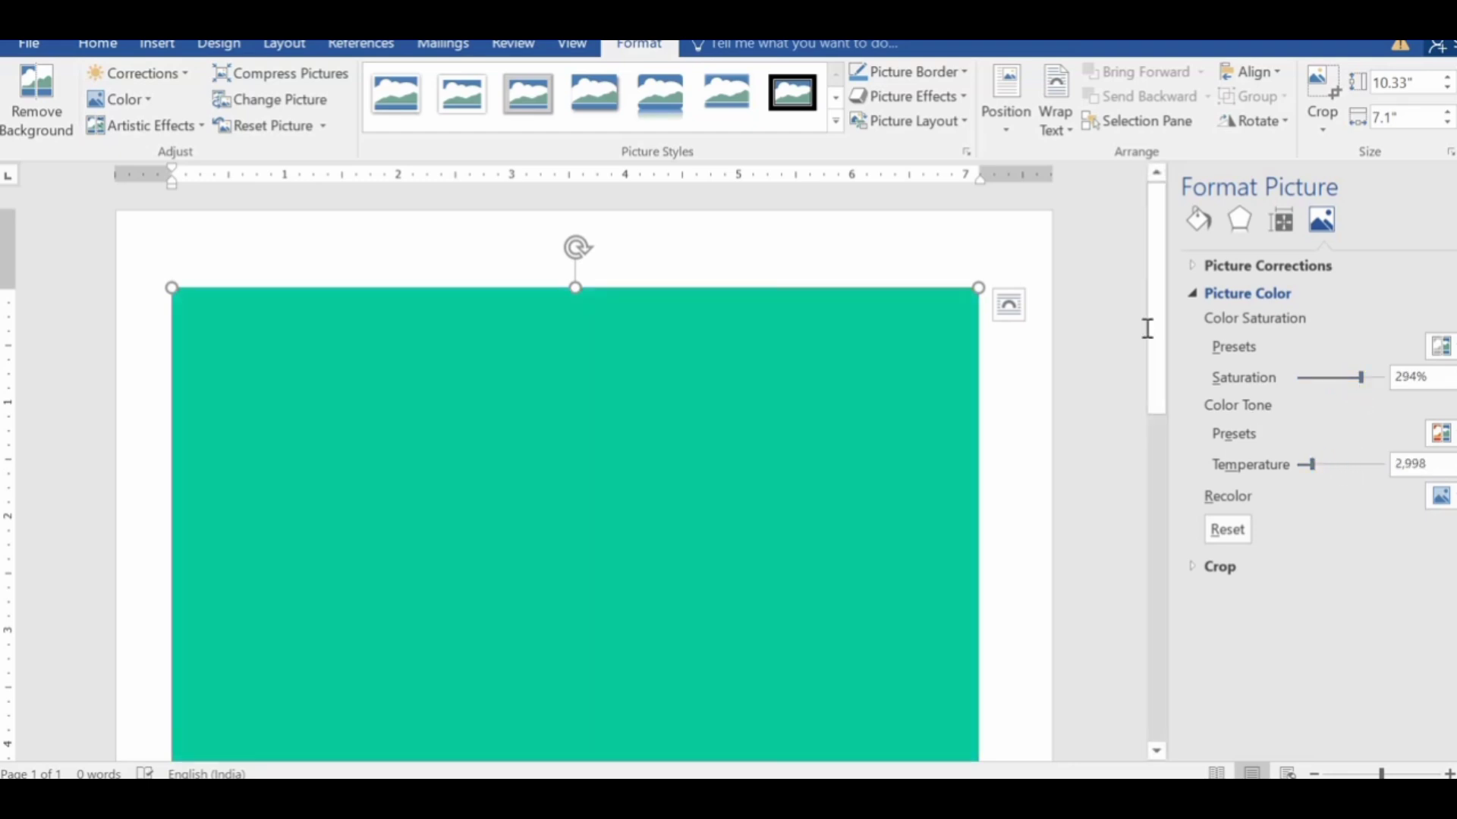
- Add a second page after the Page 1 picture and insert the blue Page 2 picture on it
click(1099, 329)
scroll(572, 484, down, 1)
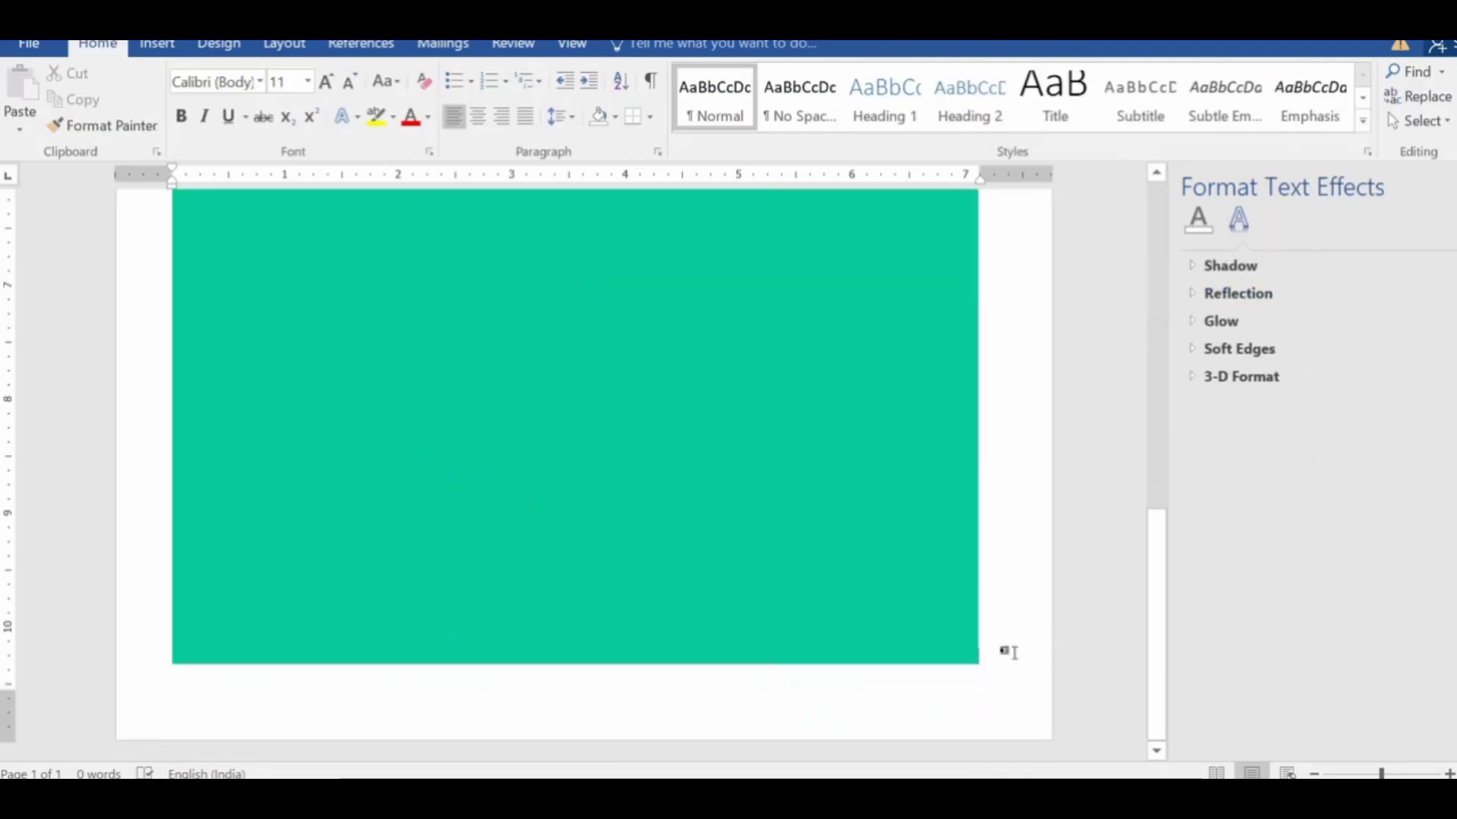
key(ctrl+Return)
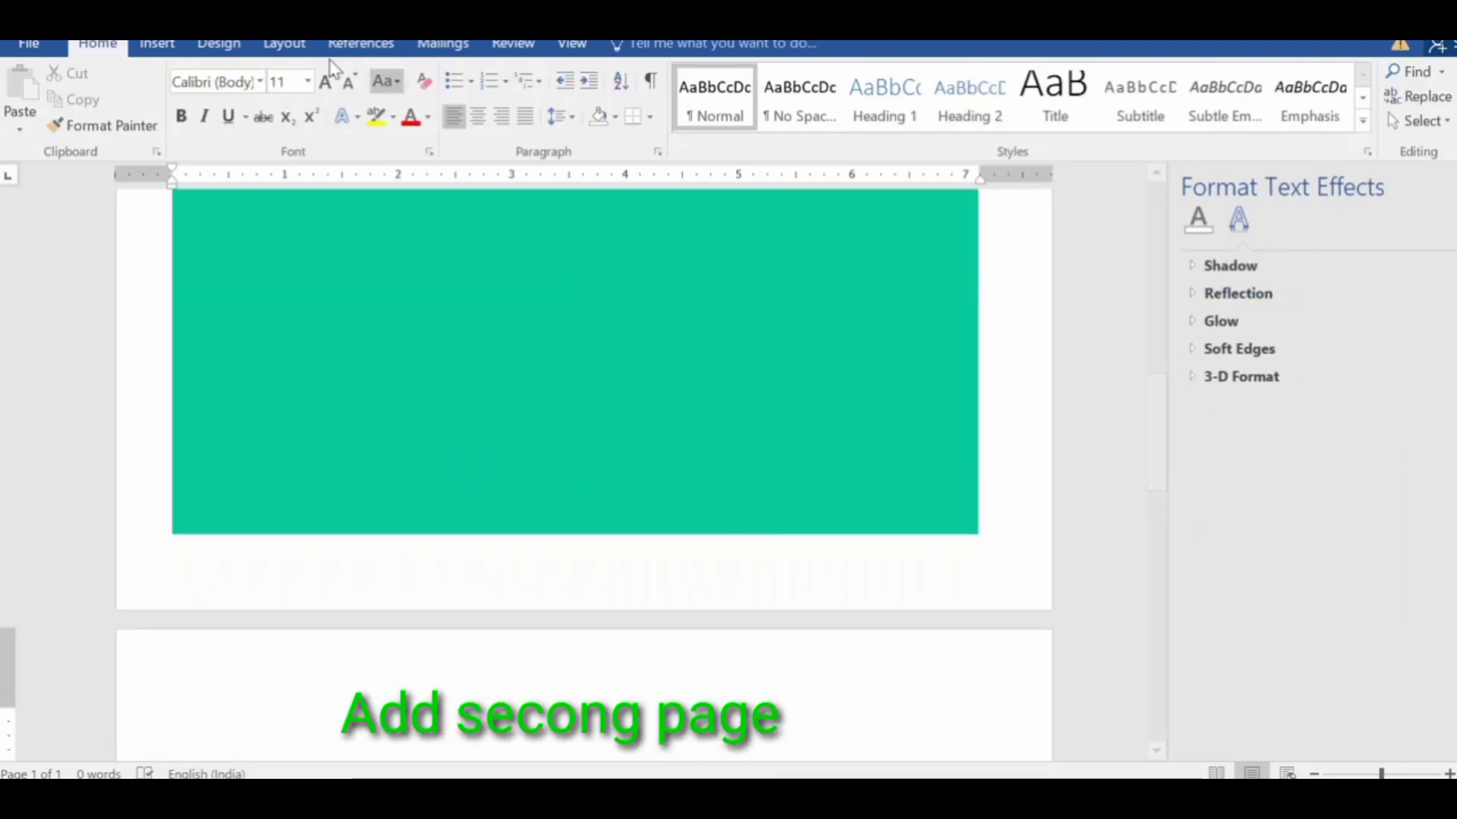
click(165, 46)
click(196, 102)
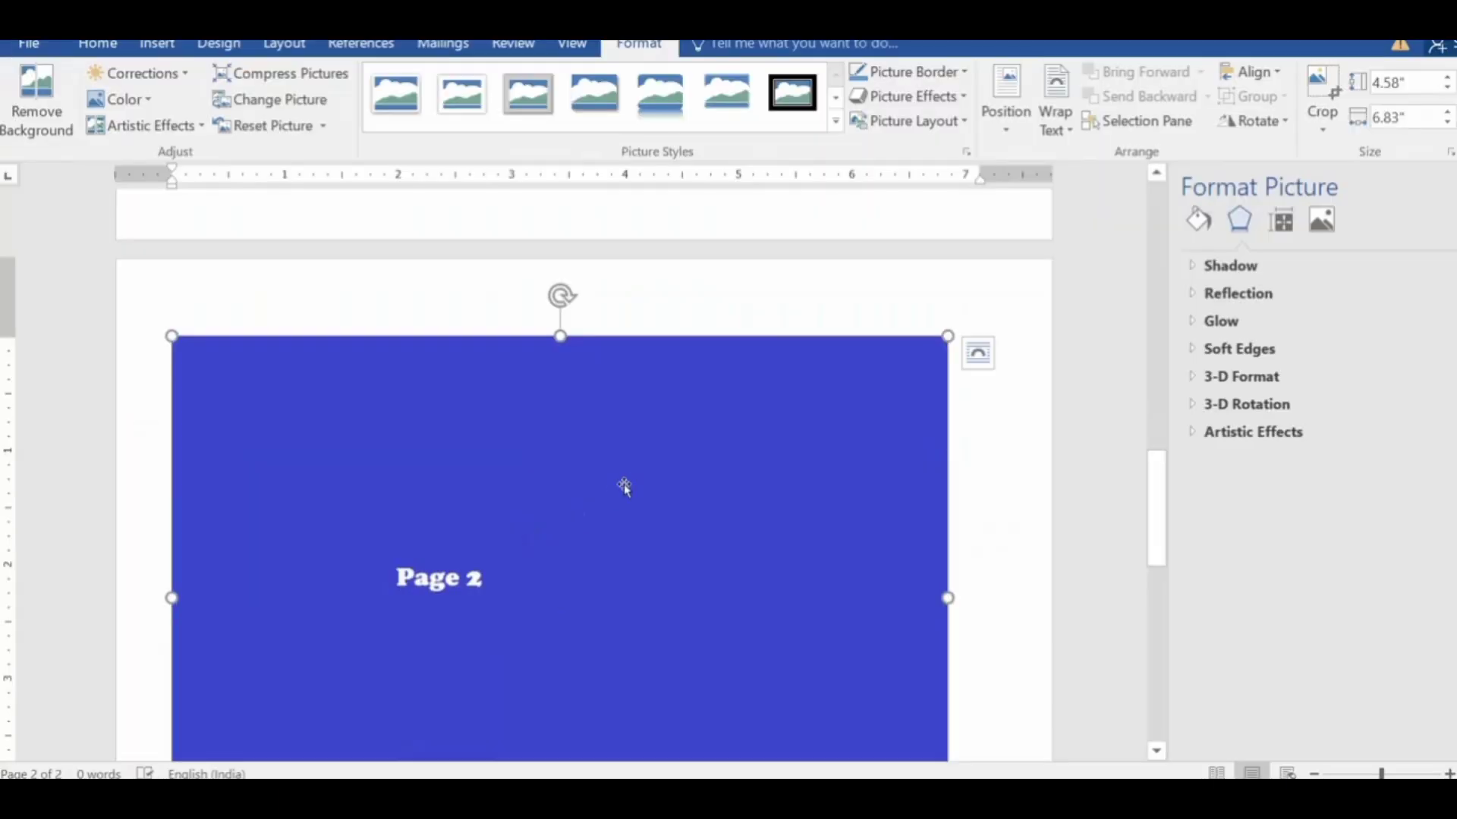
- Stretch the Page 2 picture down the second page to a height of about 10.59"
scroll(658, 476, down, 4)
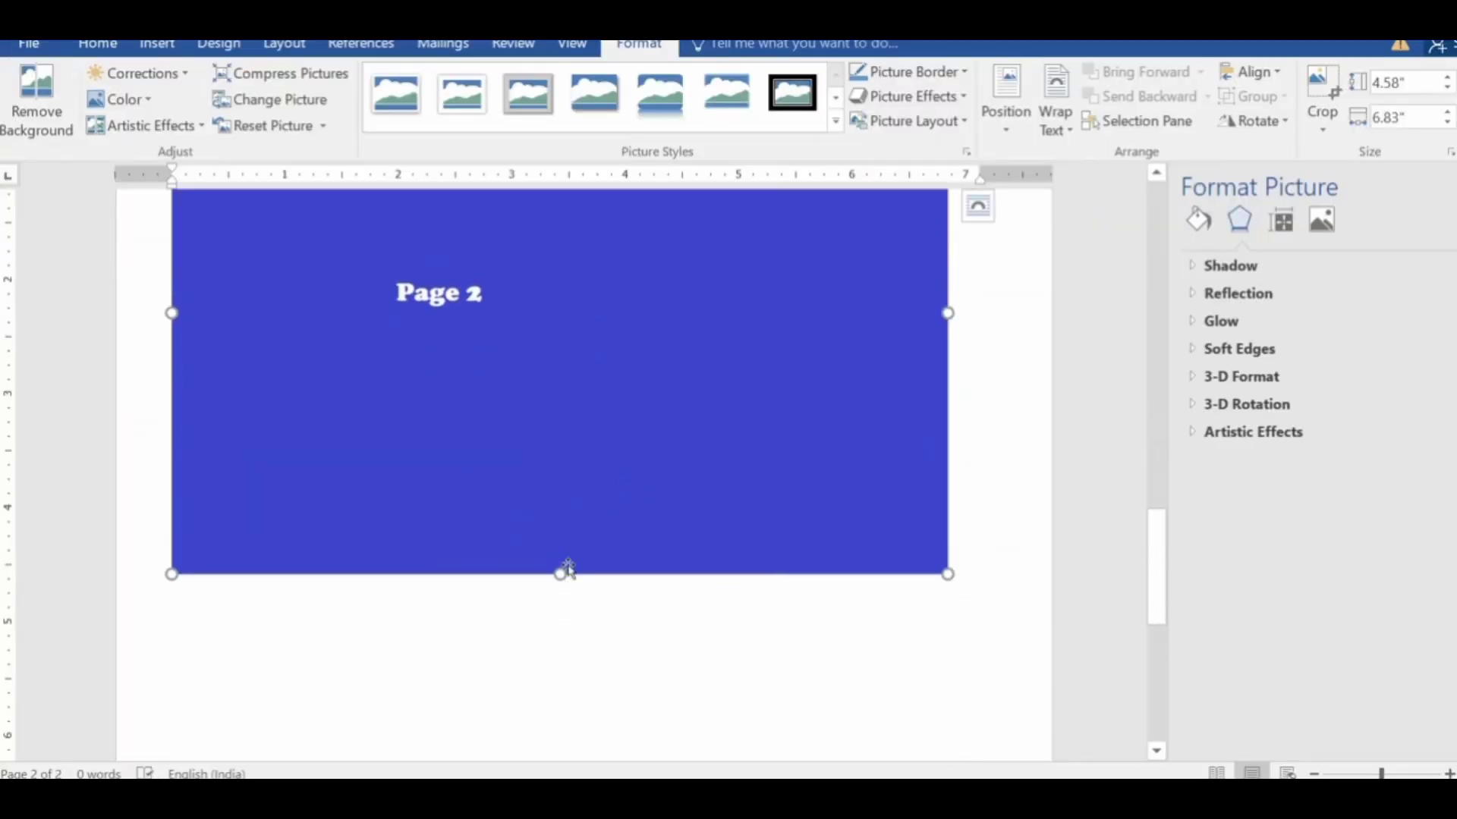
drag(557, 573, 561, 755)
drag(562, 804, 561, 818)
scroll(637, 563, down, 6)
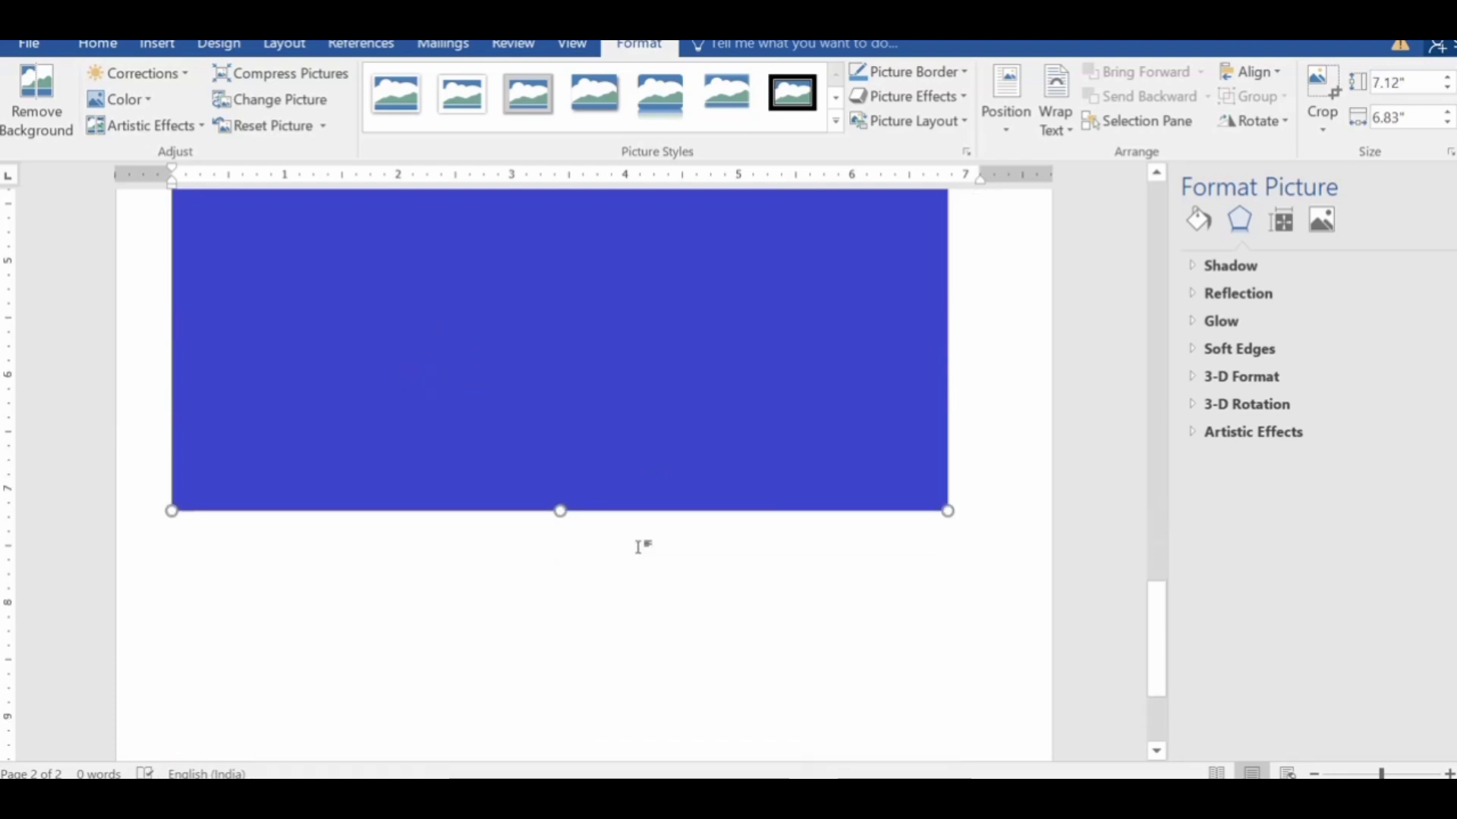
drag(562, 330, 580, 733)
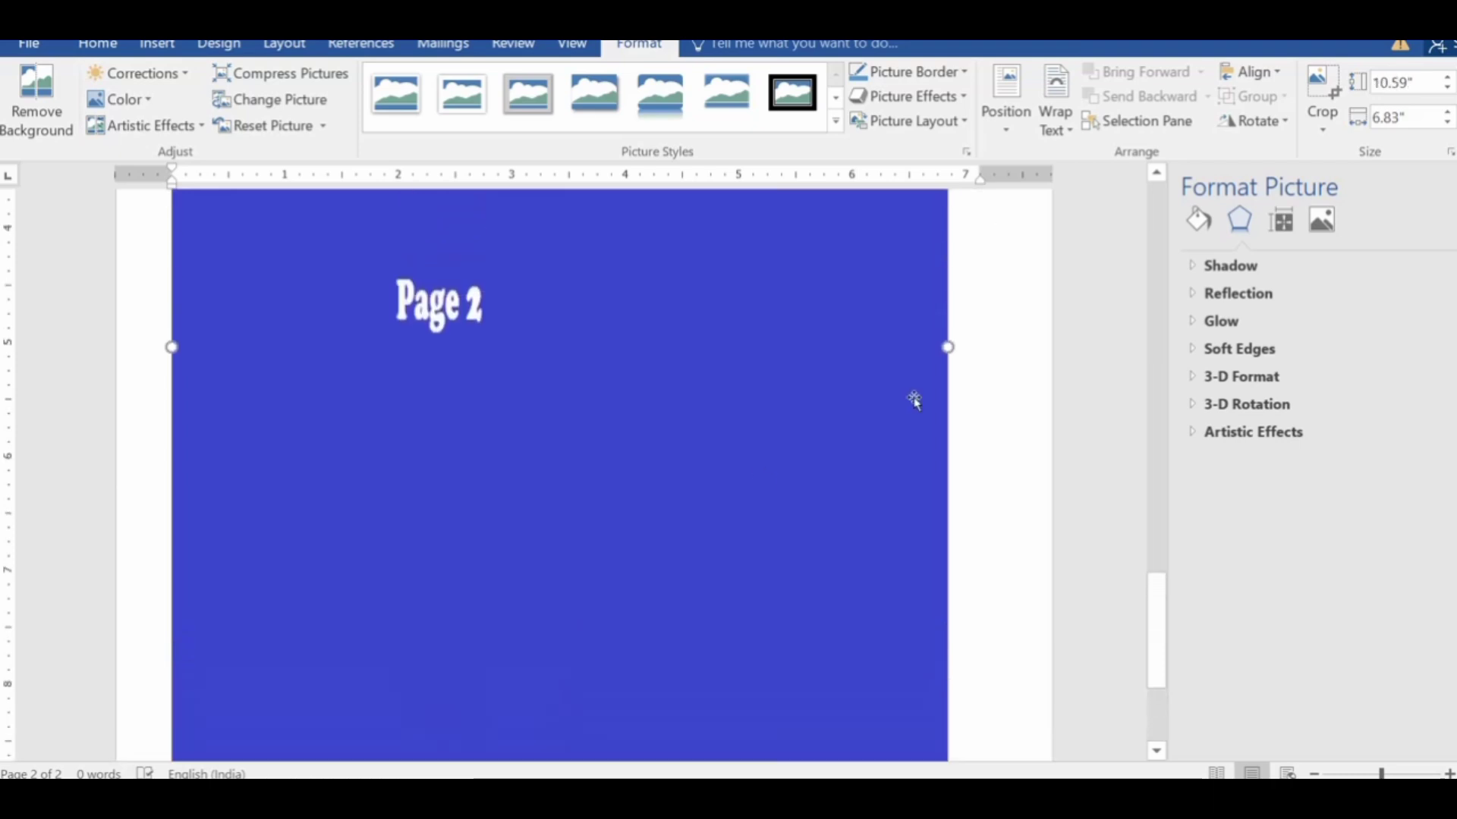
- Widen the Page 2 picture to about 7.13" and open its picture colour settings
drag(950, 377, 980, 377)
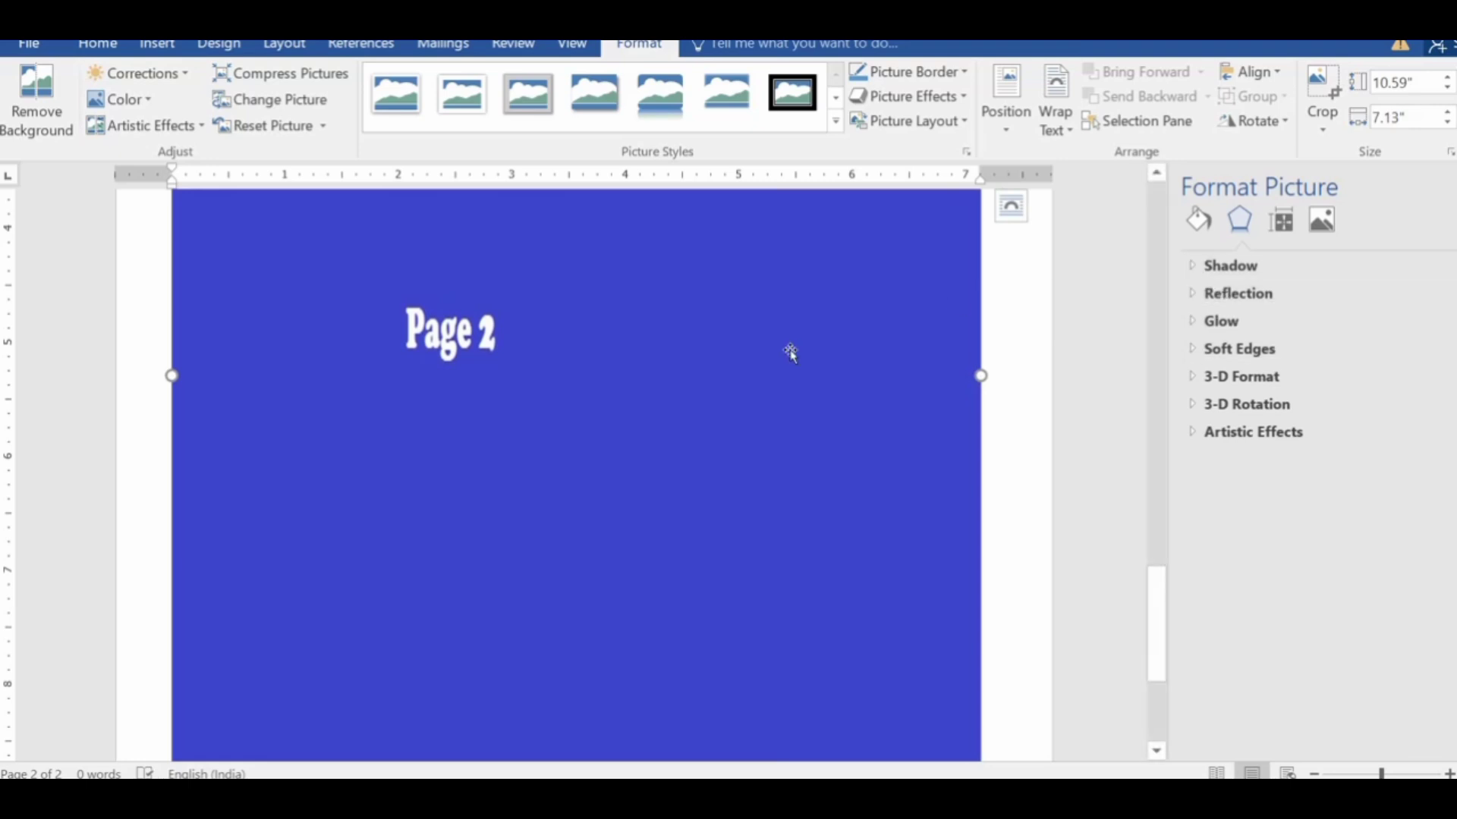
click(1281, 222)
click(1329, 226)
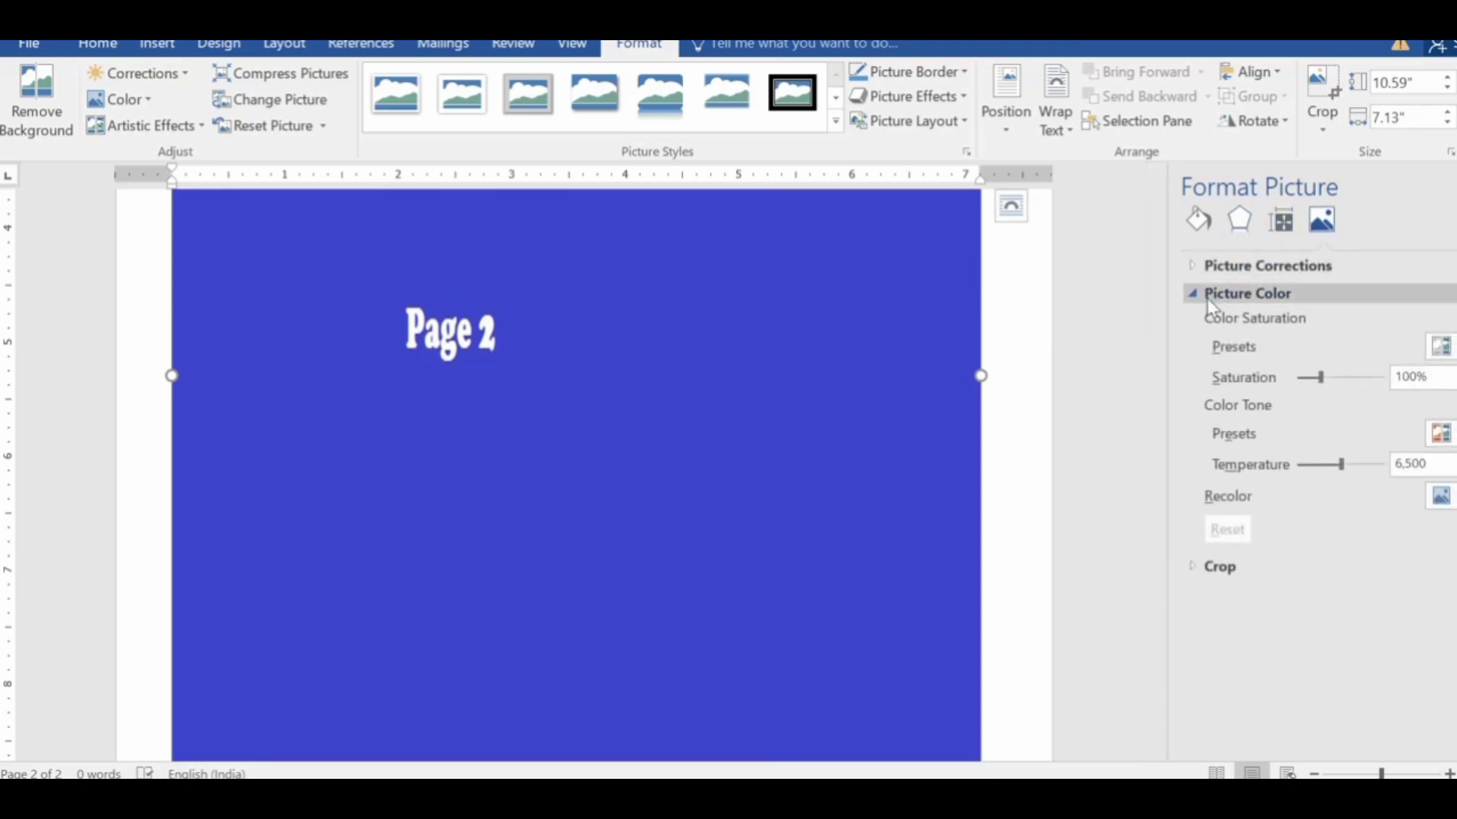
- Try a 32% saturation on the Page 2 picture, reset its colours and set the colour temperature to 7,351
mouse_move(1323, 385)
mouse_down()
mouse_move(1343, 377)
mouse_move(1284, 377)
mouse_move(1304, 382)
mouse_up()
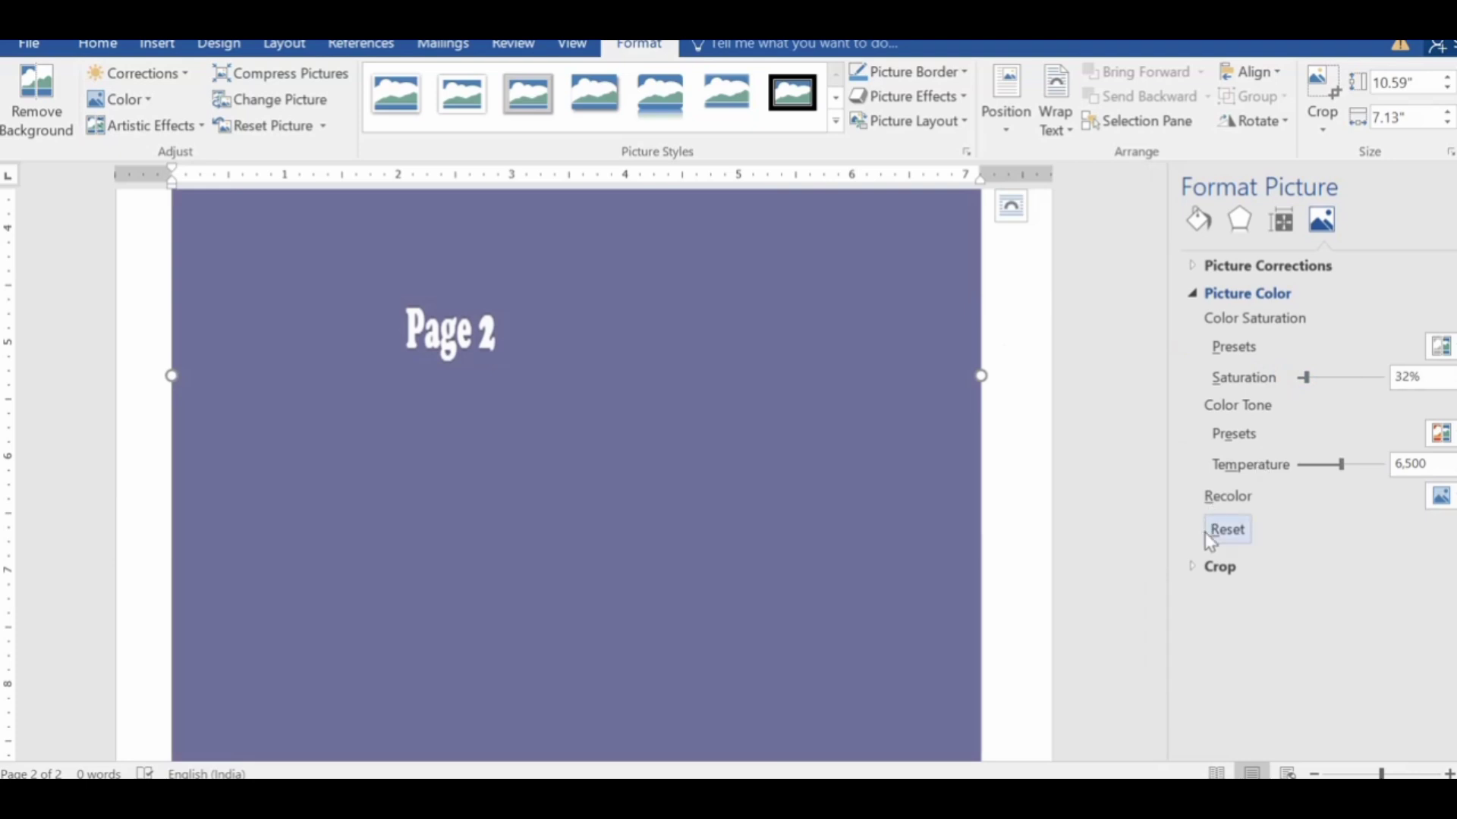
click(1227, 531)
drag(1341, 465, 1348, 465)
click(1208, 569)
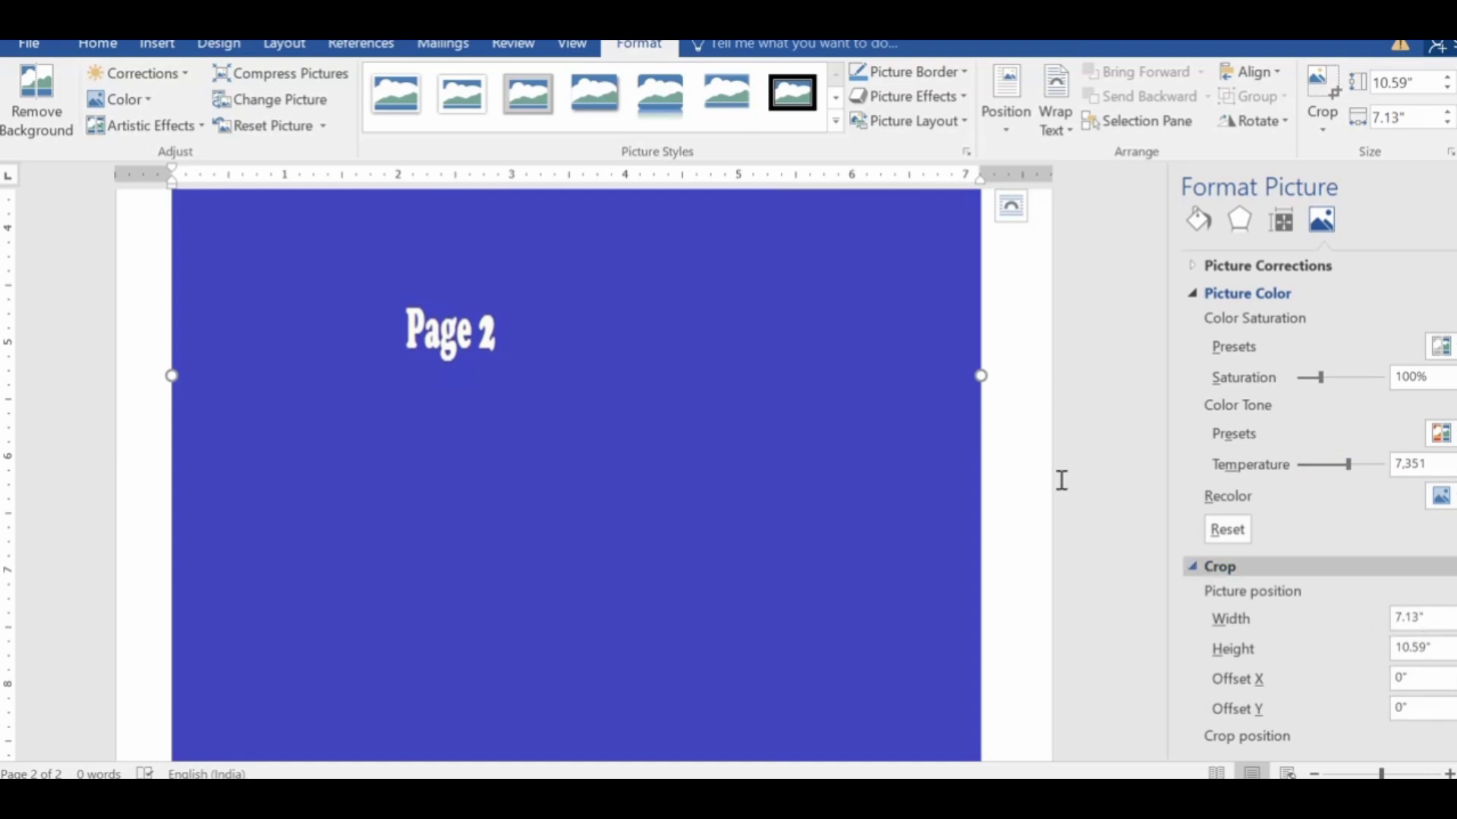
- Save the two-page document to the Desktop as a PDF named HowToCreatePDF
click(1018, 293)
scroll(1018, 293, down, 3)
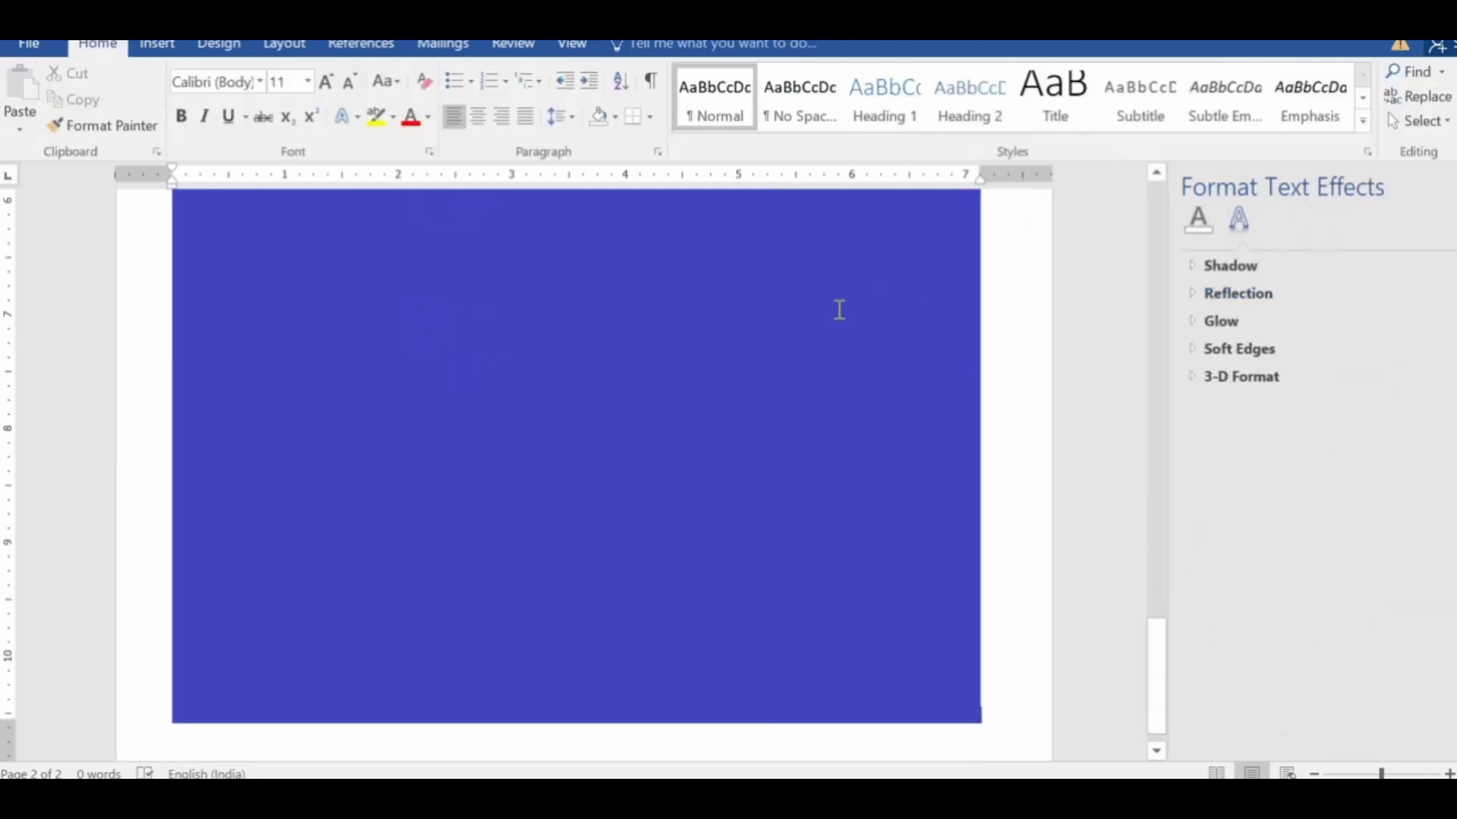
scroll(319, 589, up, 8)
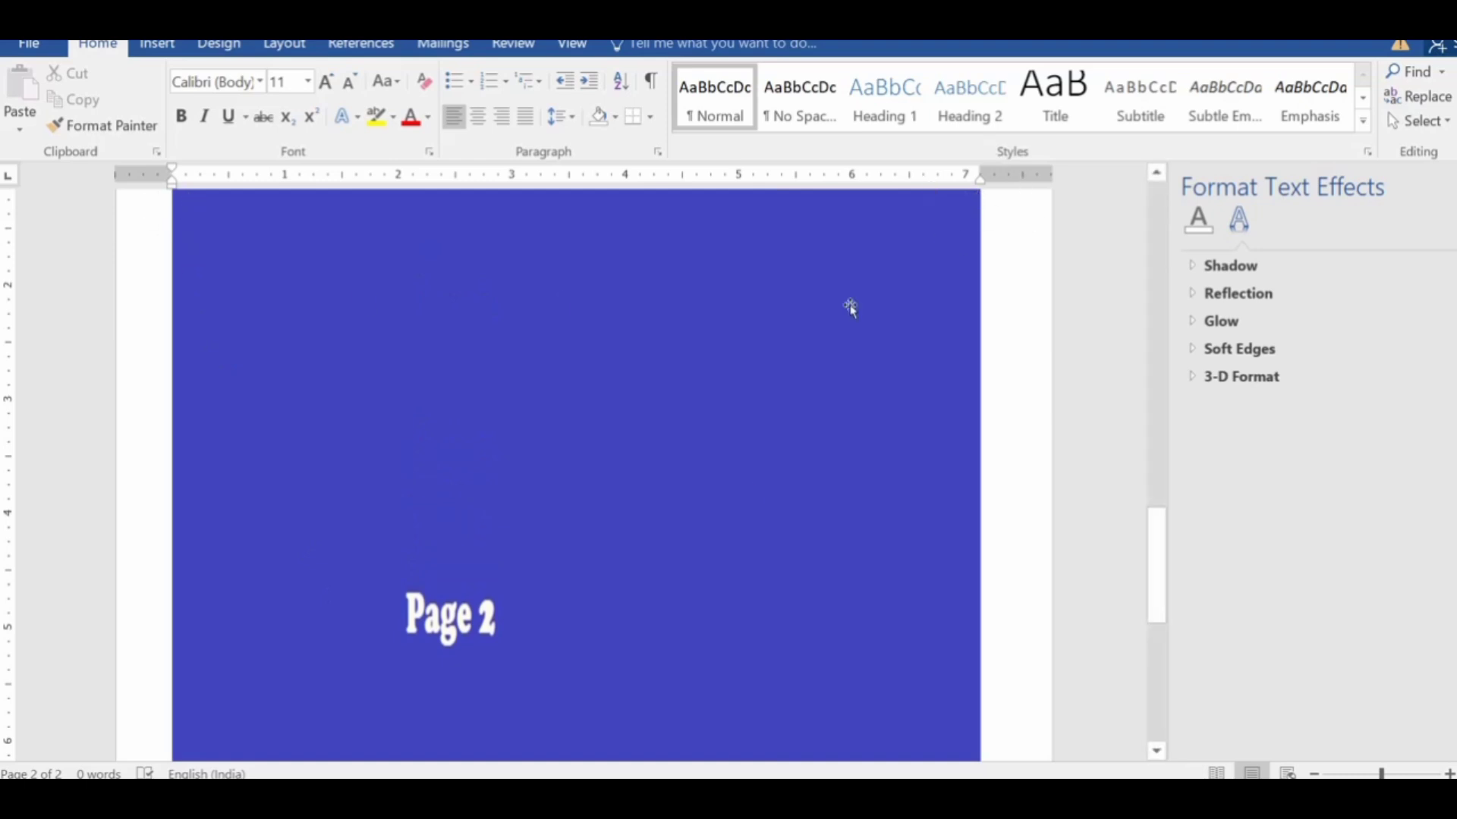
scroll(856, 572, down, 8)
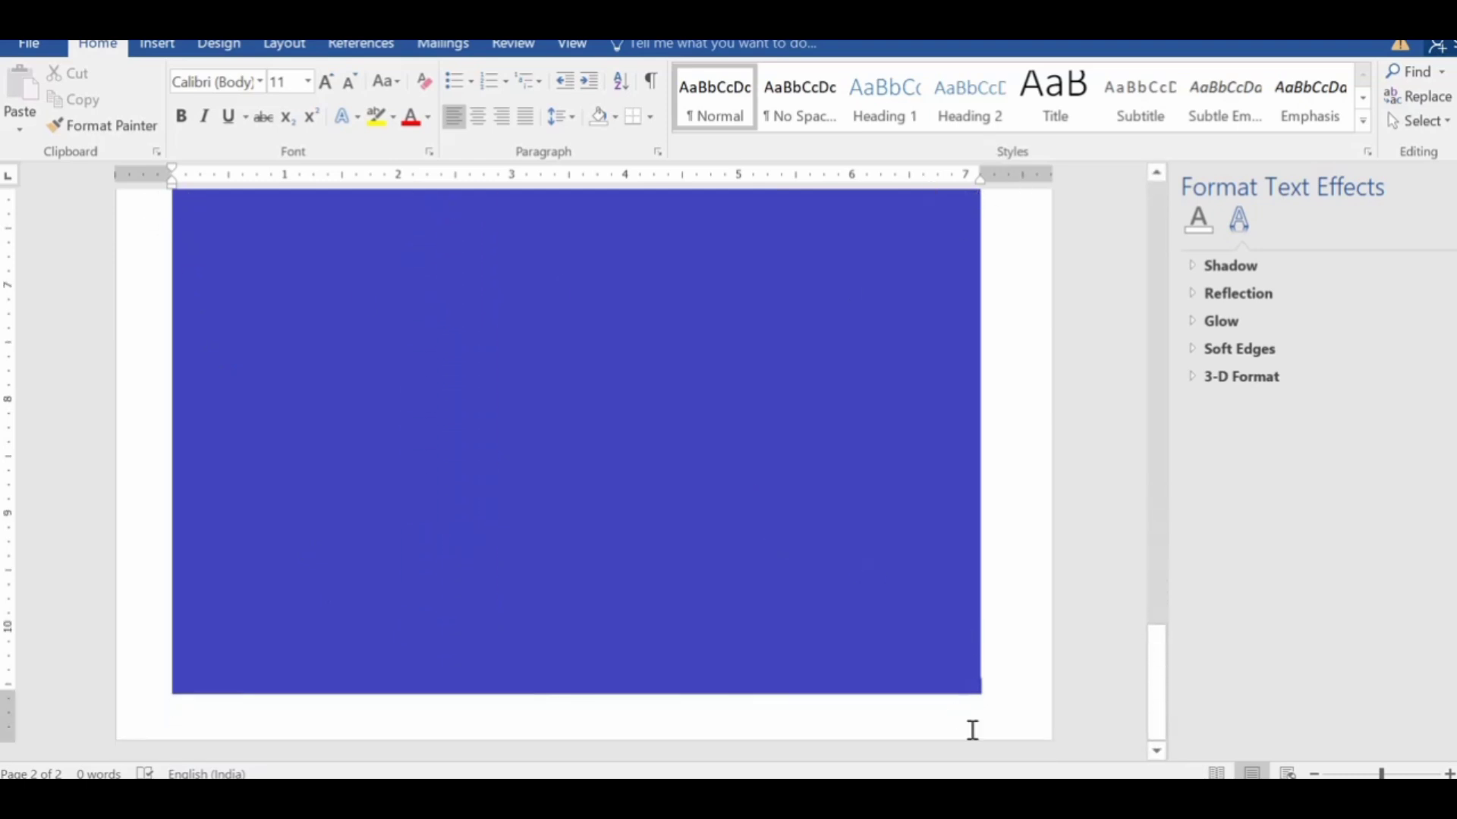
click(28, 43)
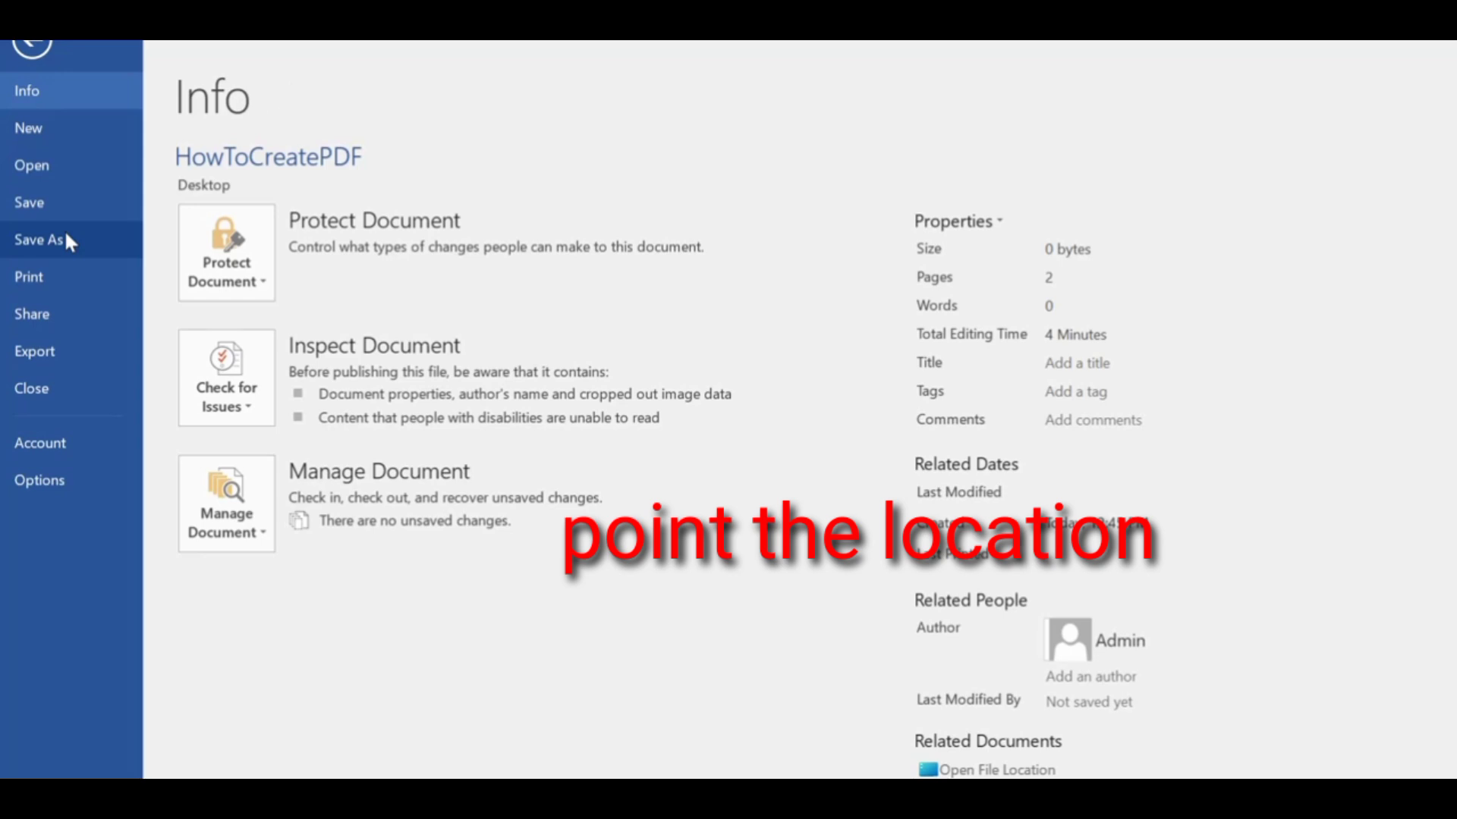
click(67, 241)
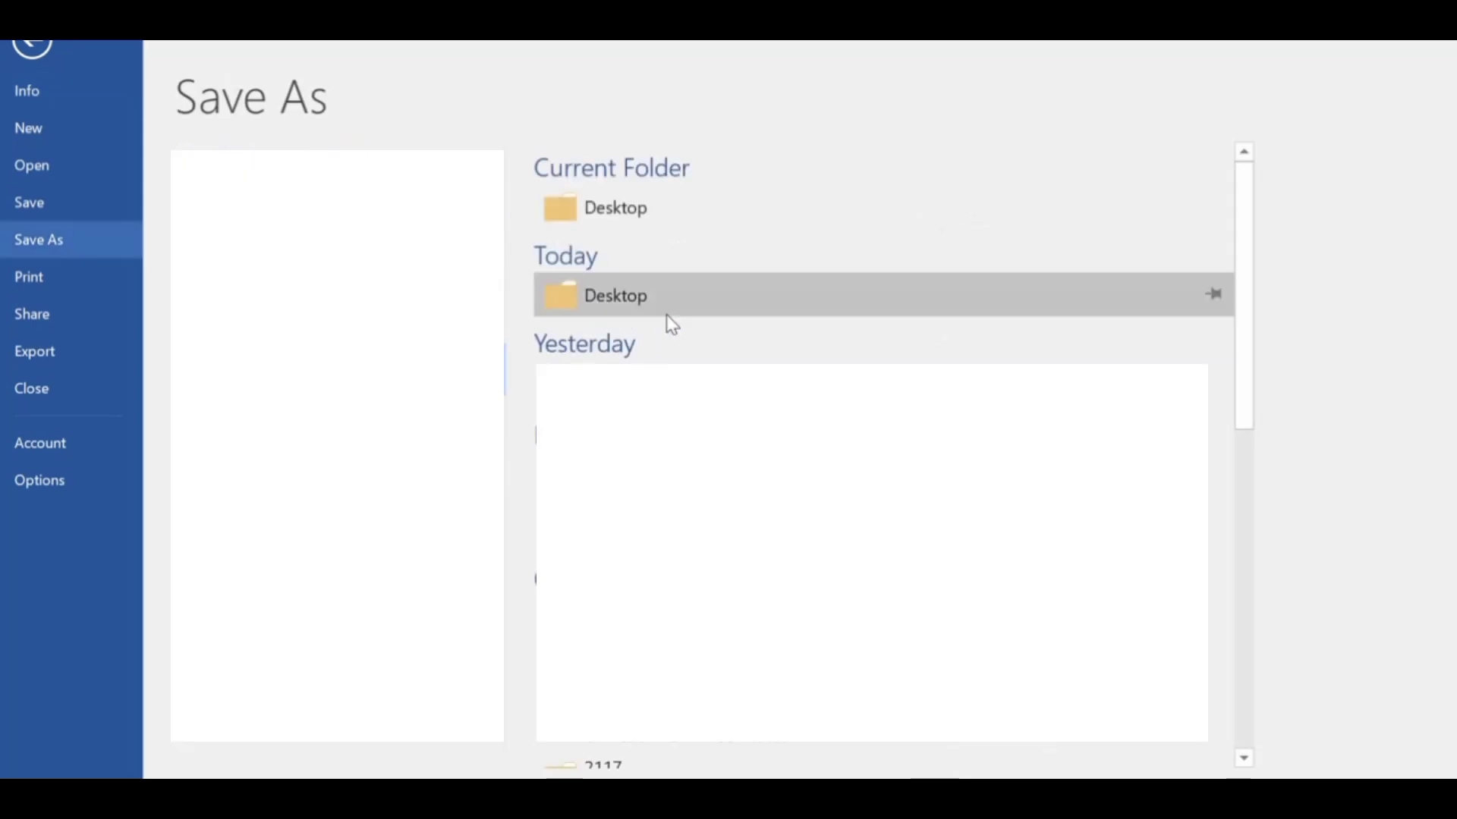
click(654, 292)
click(366, 550)
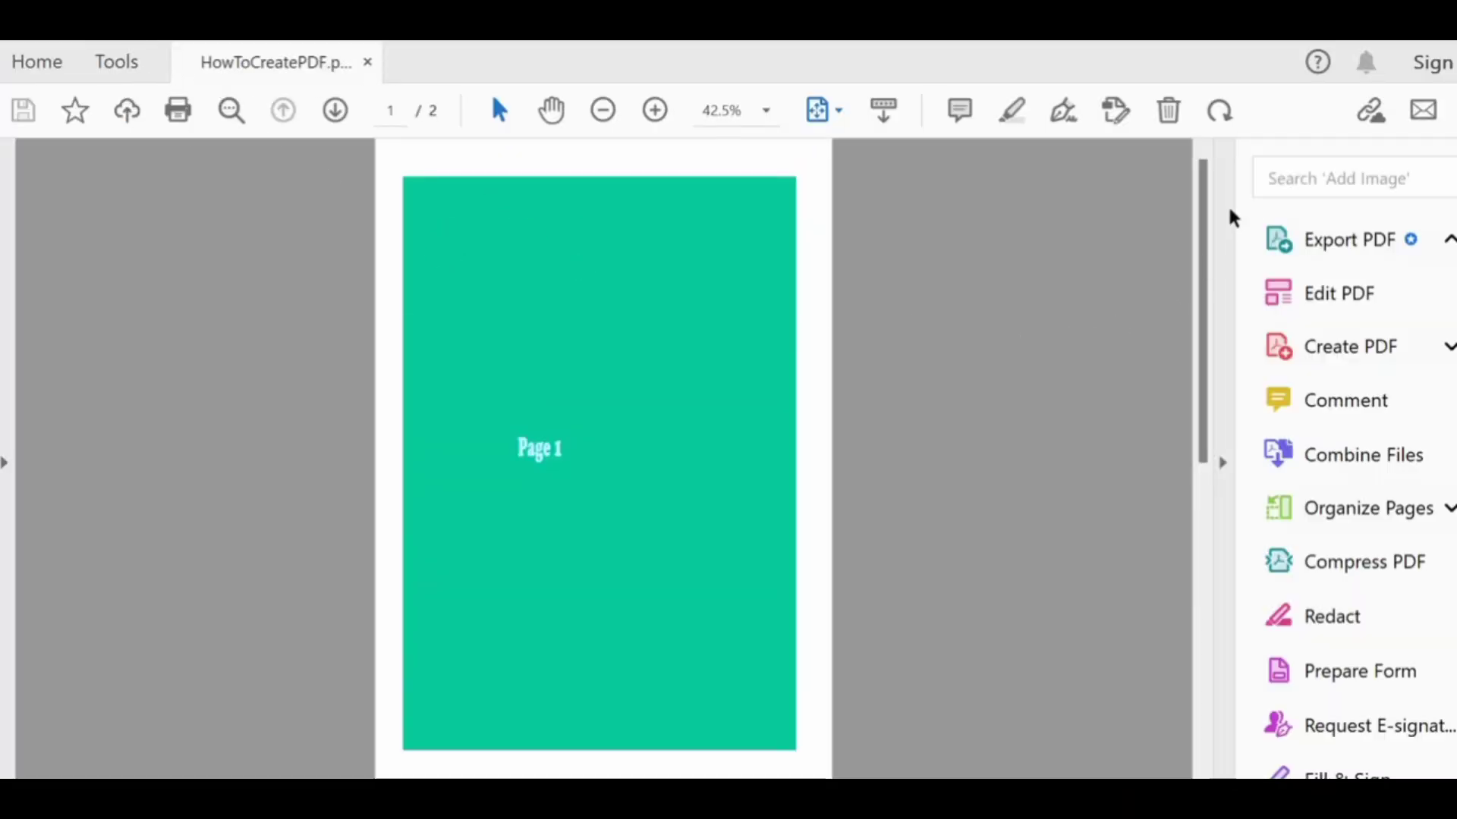
- Look through both pages of HowToCreatePDF.pdf in Adobe Acrobat to check the exported pictures
drag(1204, 186, 1208, 351)
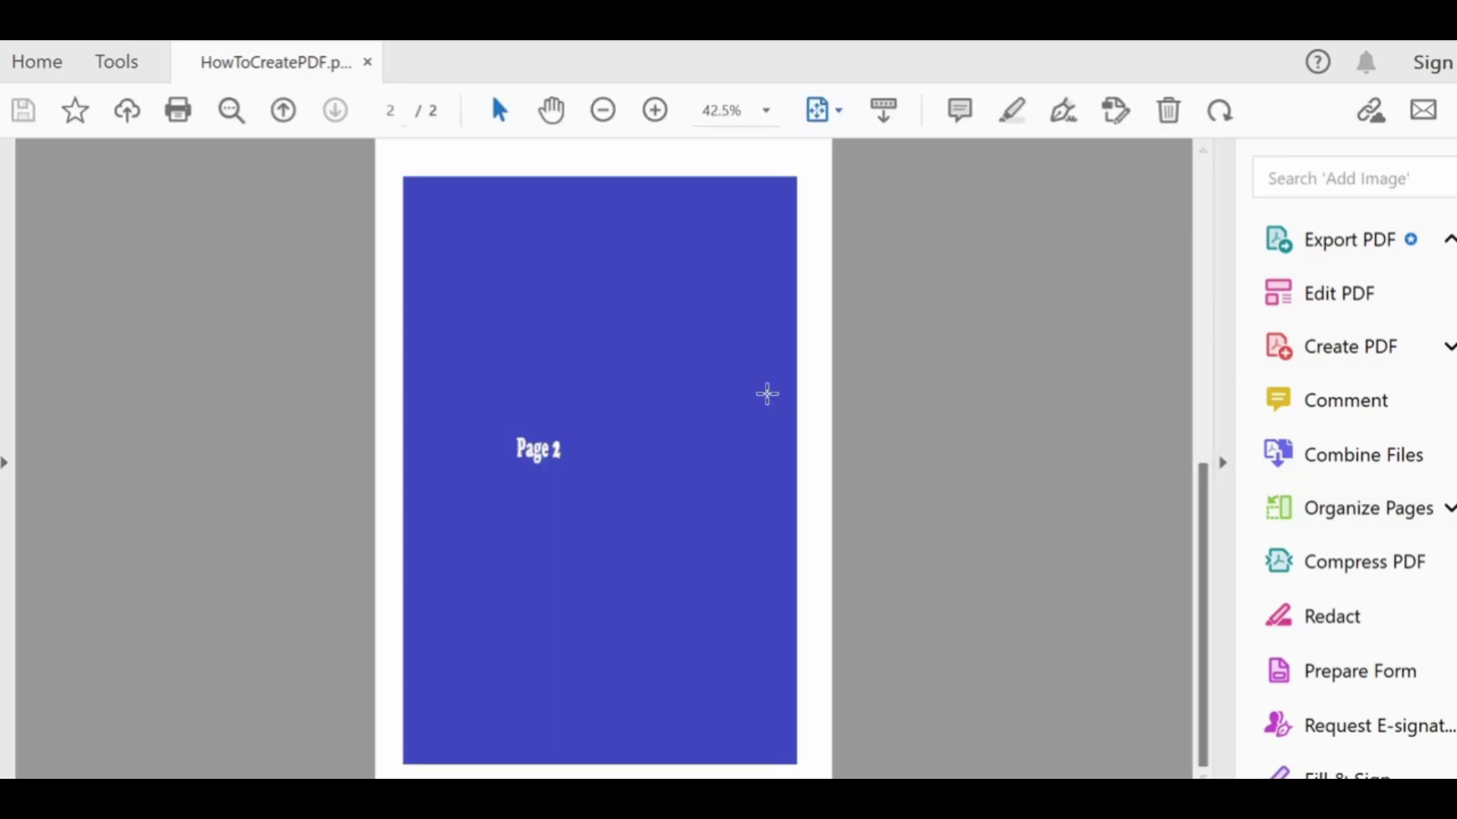
scroll(767, 394, up, 2)
scroll(767, 393, down, 2)
scroll(778, 216, up, 2)
scroll(777, 216, down, 2)
scroll(778, 216, up, 2)
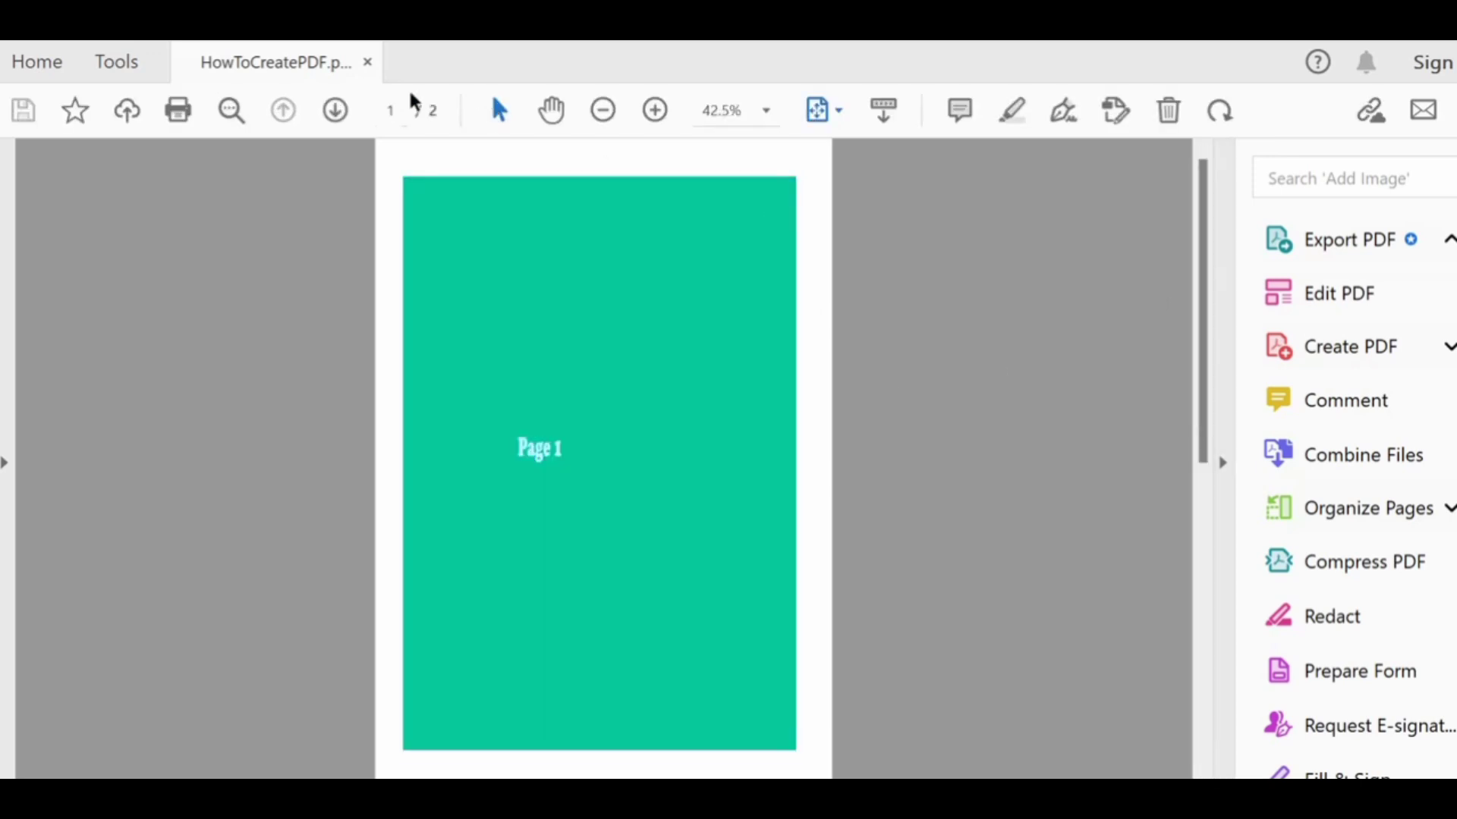
right_click(323, 298)
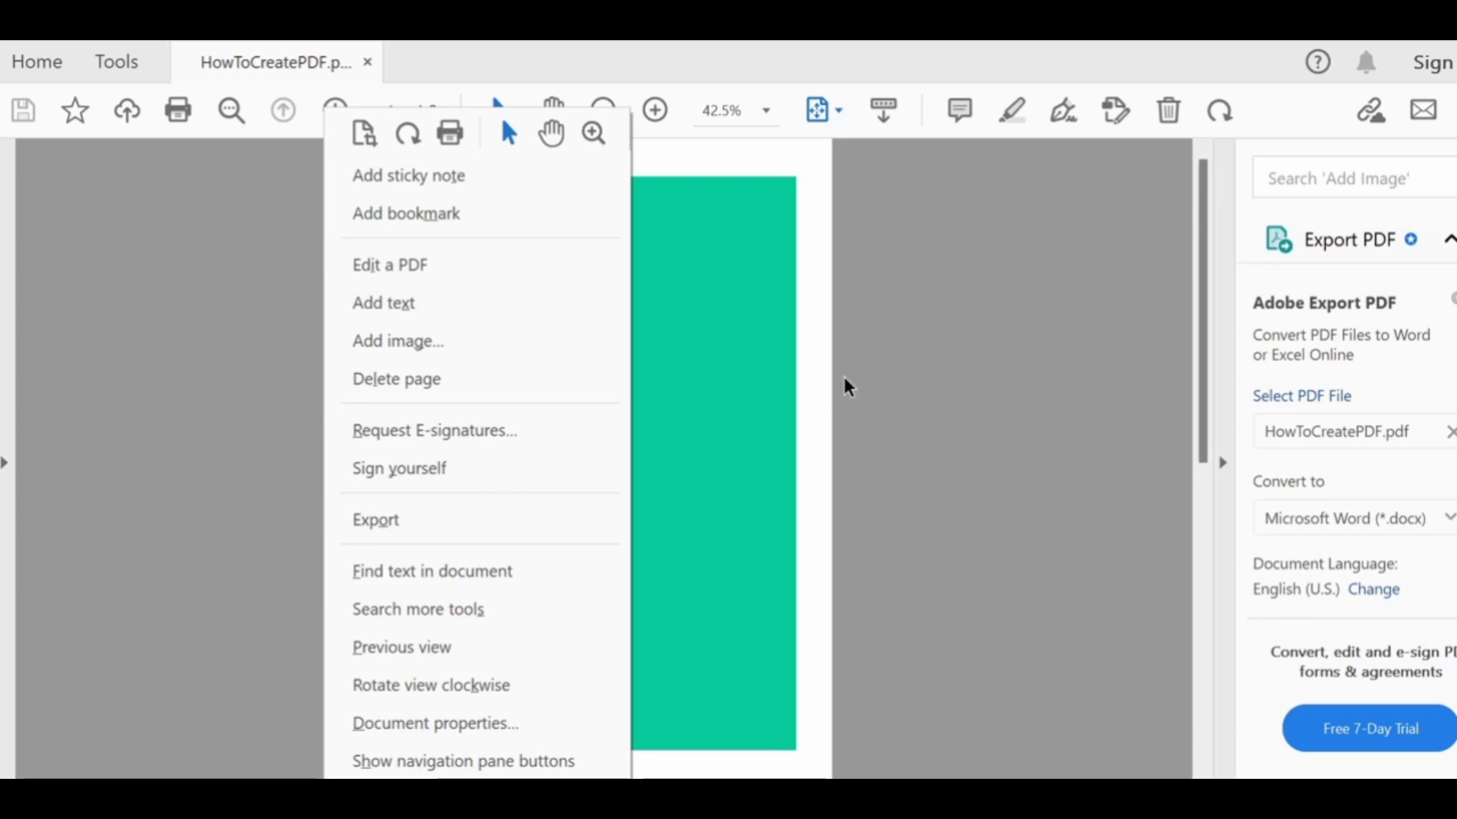
right_click(211, 289)
click(101, 353)
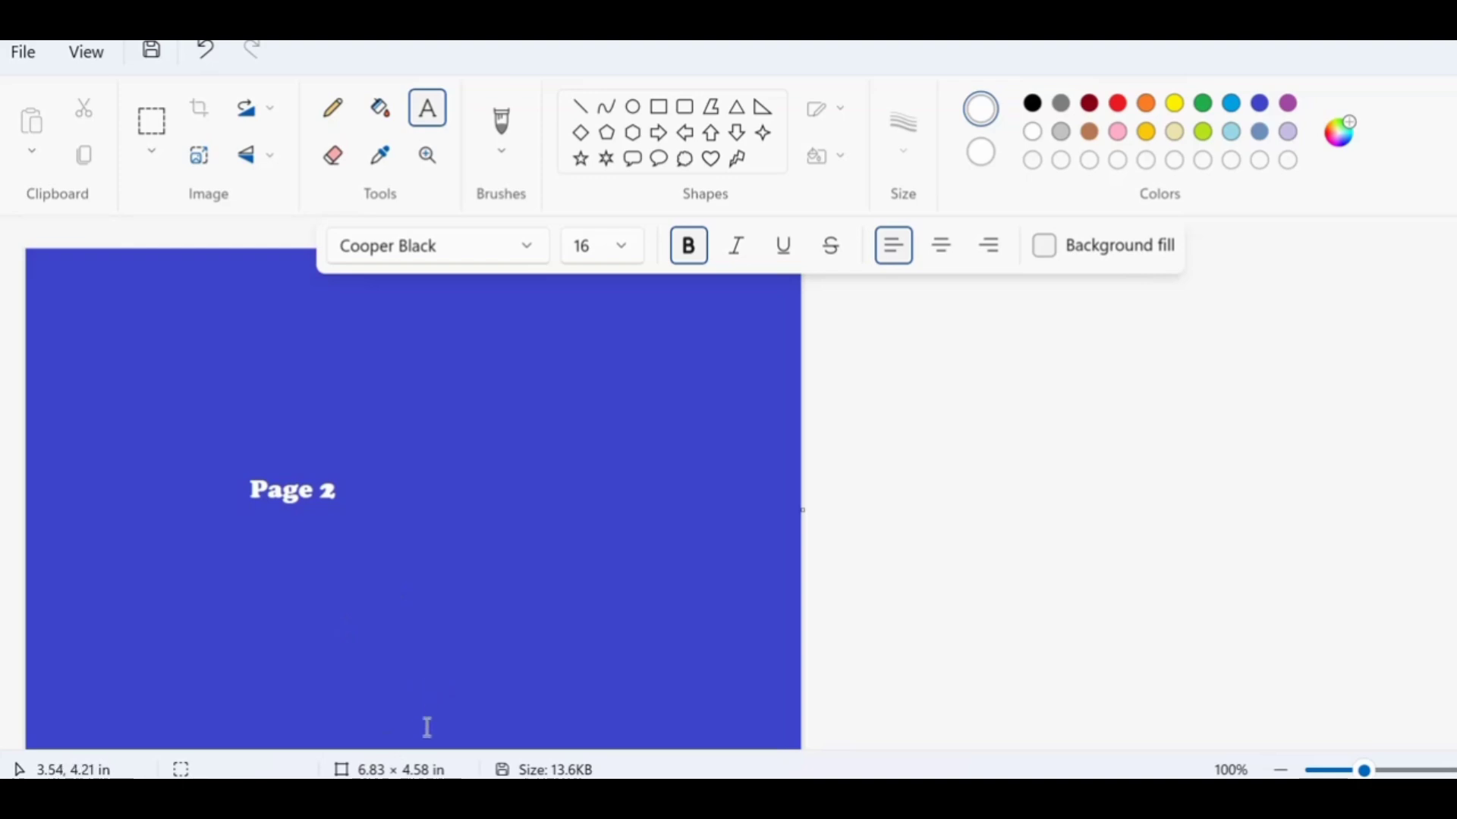
- Switch to Firefox and examine the Google results for "fileformatpdf"
click(422, 798)
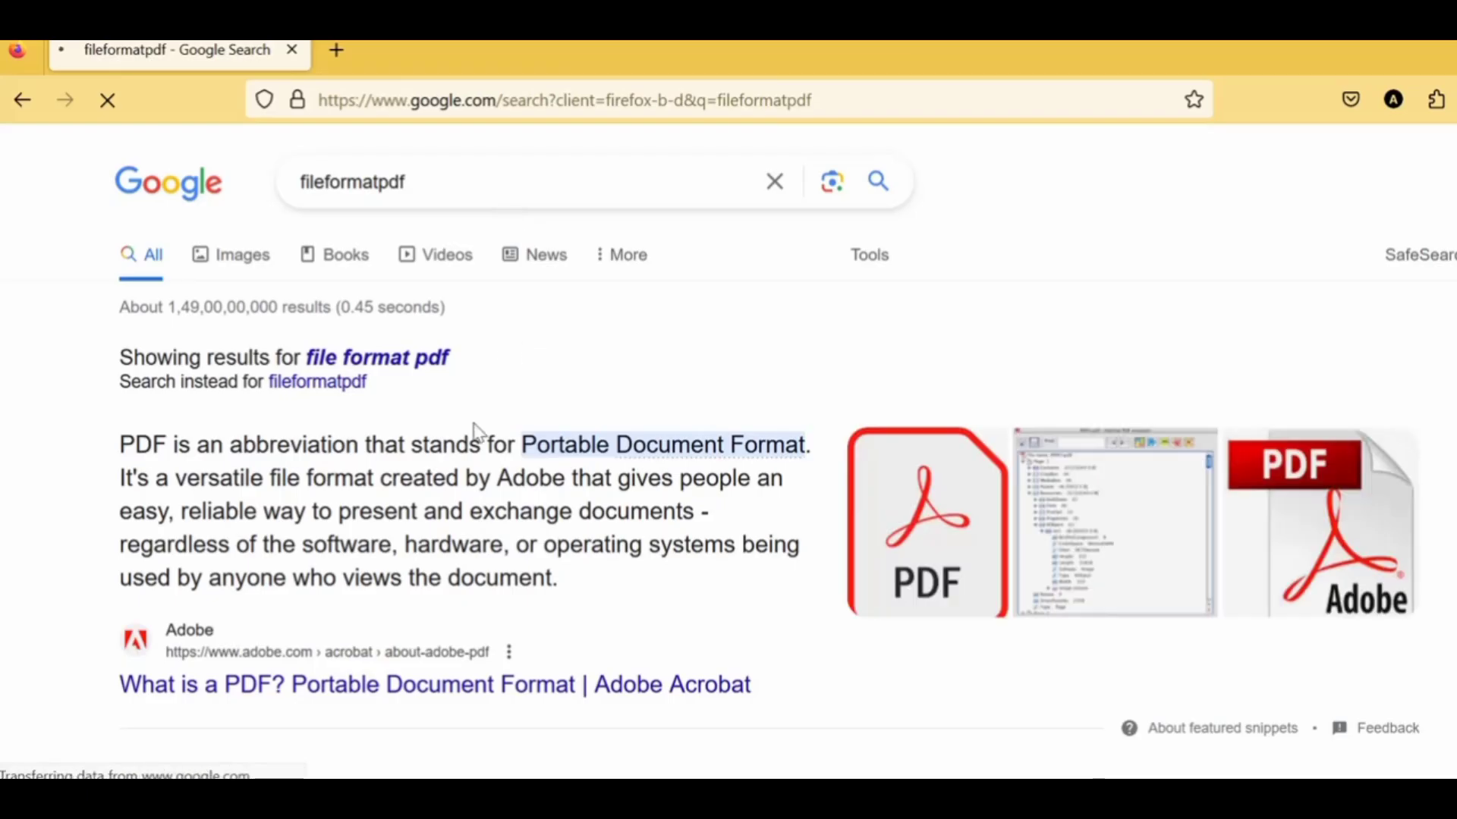
scroll(475, 432, down, 10)
scroll(478, 433, down, 12)
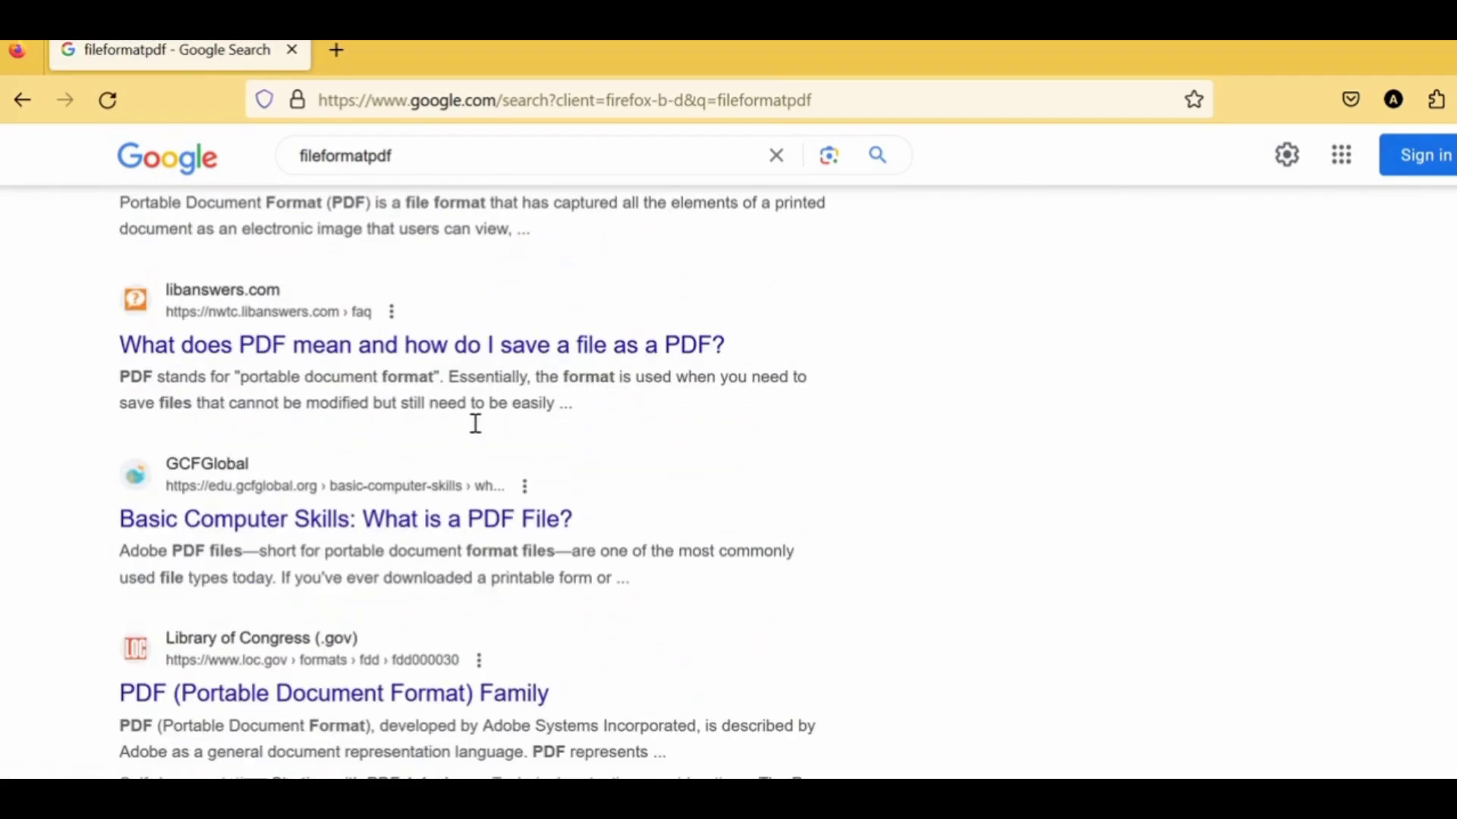
scroll(477, 425, down, 2)
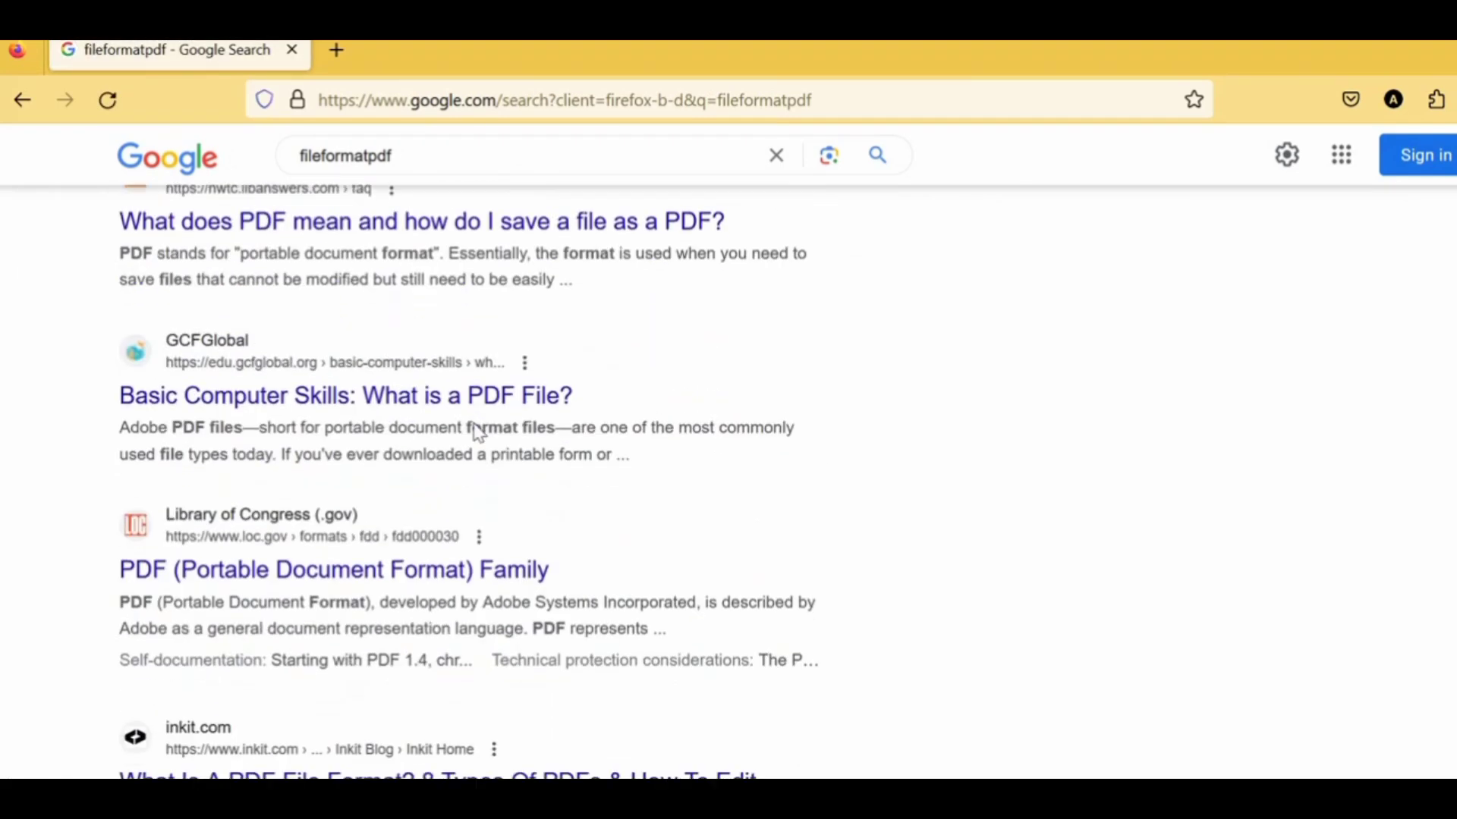
scroll(477, 432, up, 10)
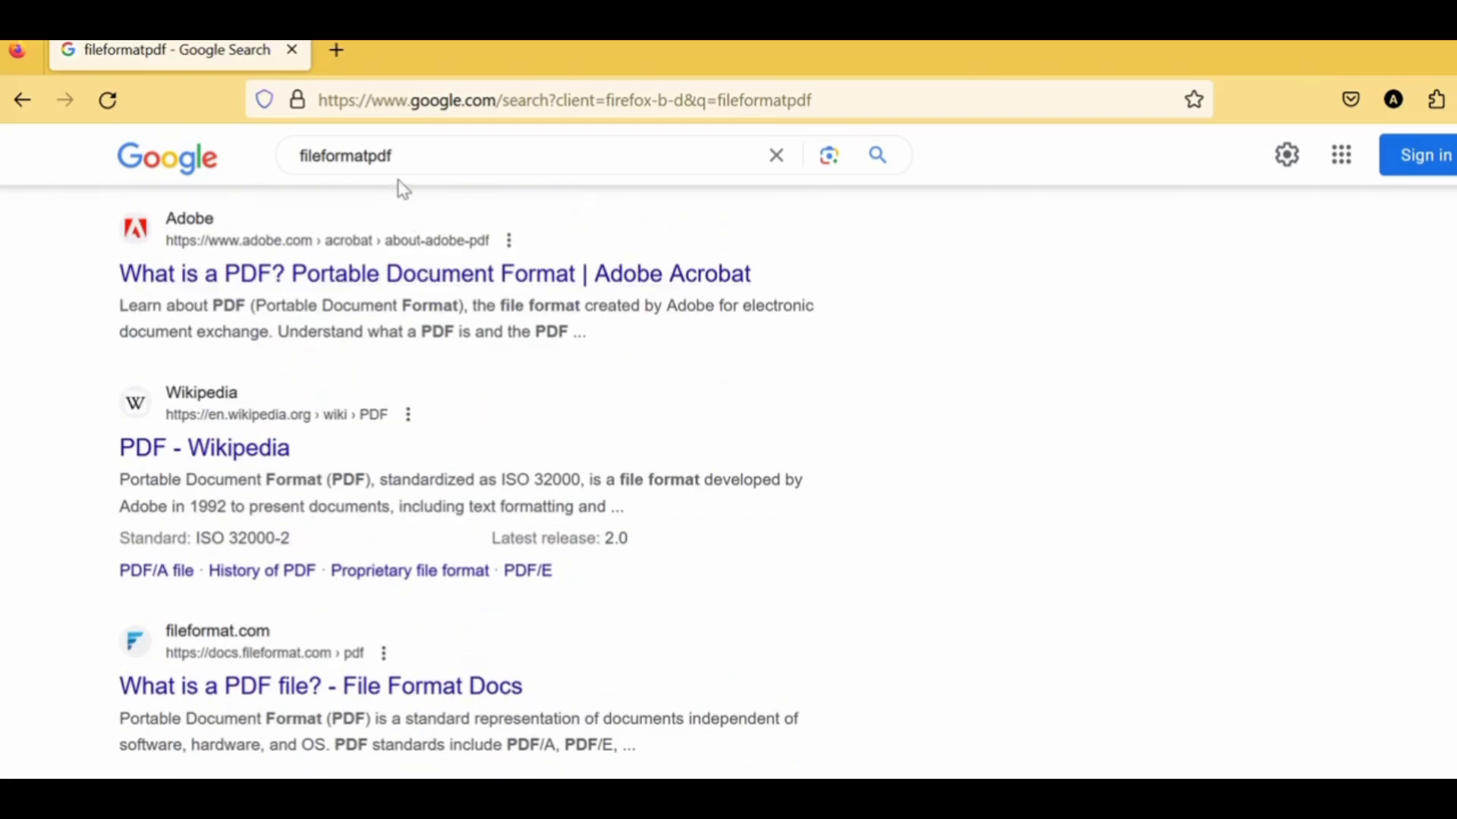
- Search Google for "word to pdf"
drag(399, 157, 277, 155)
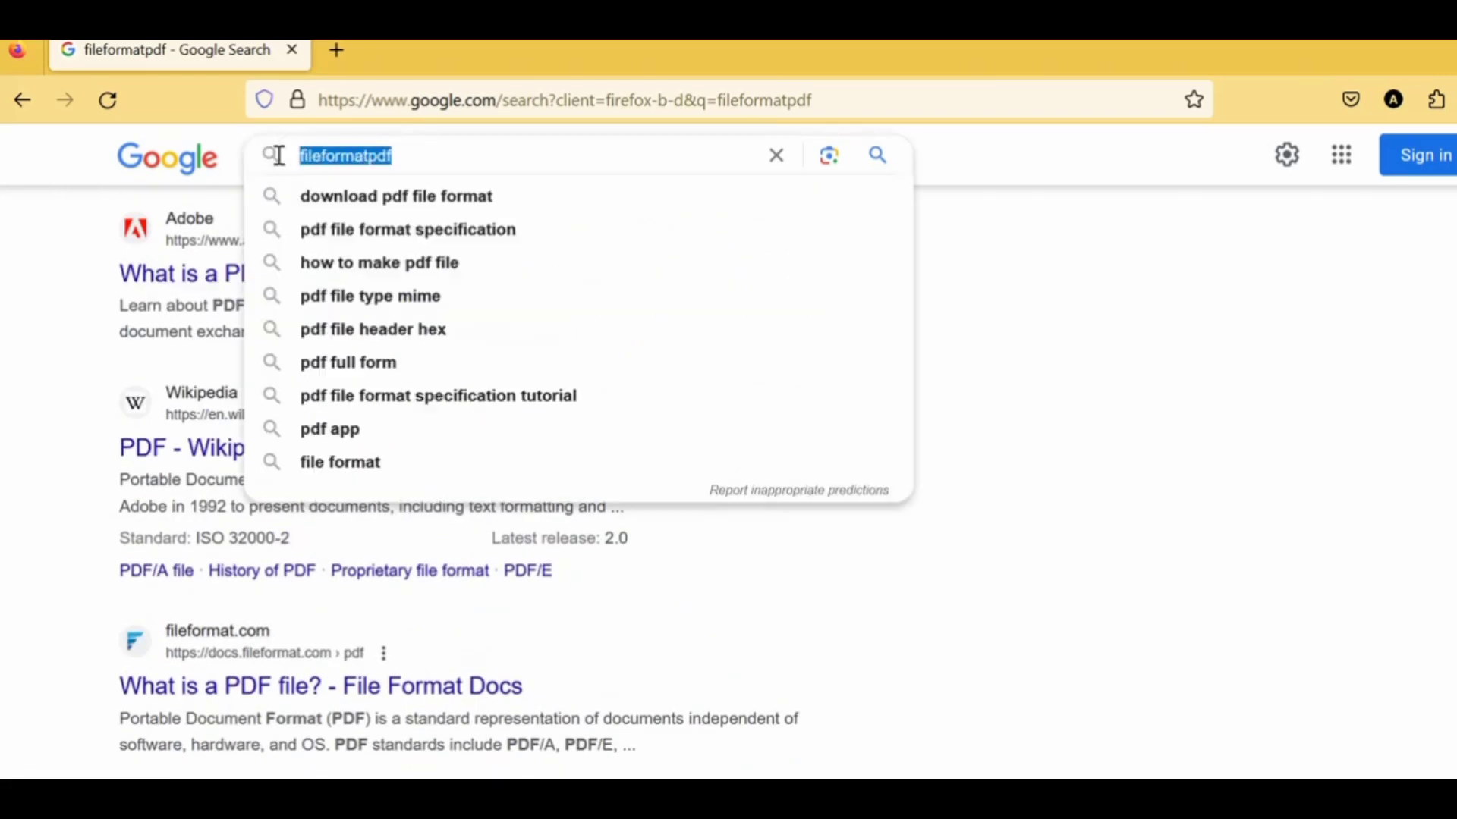
text(word to)
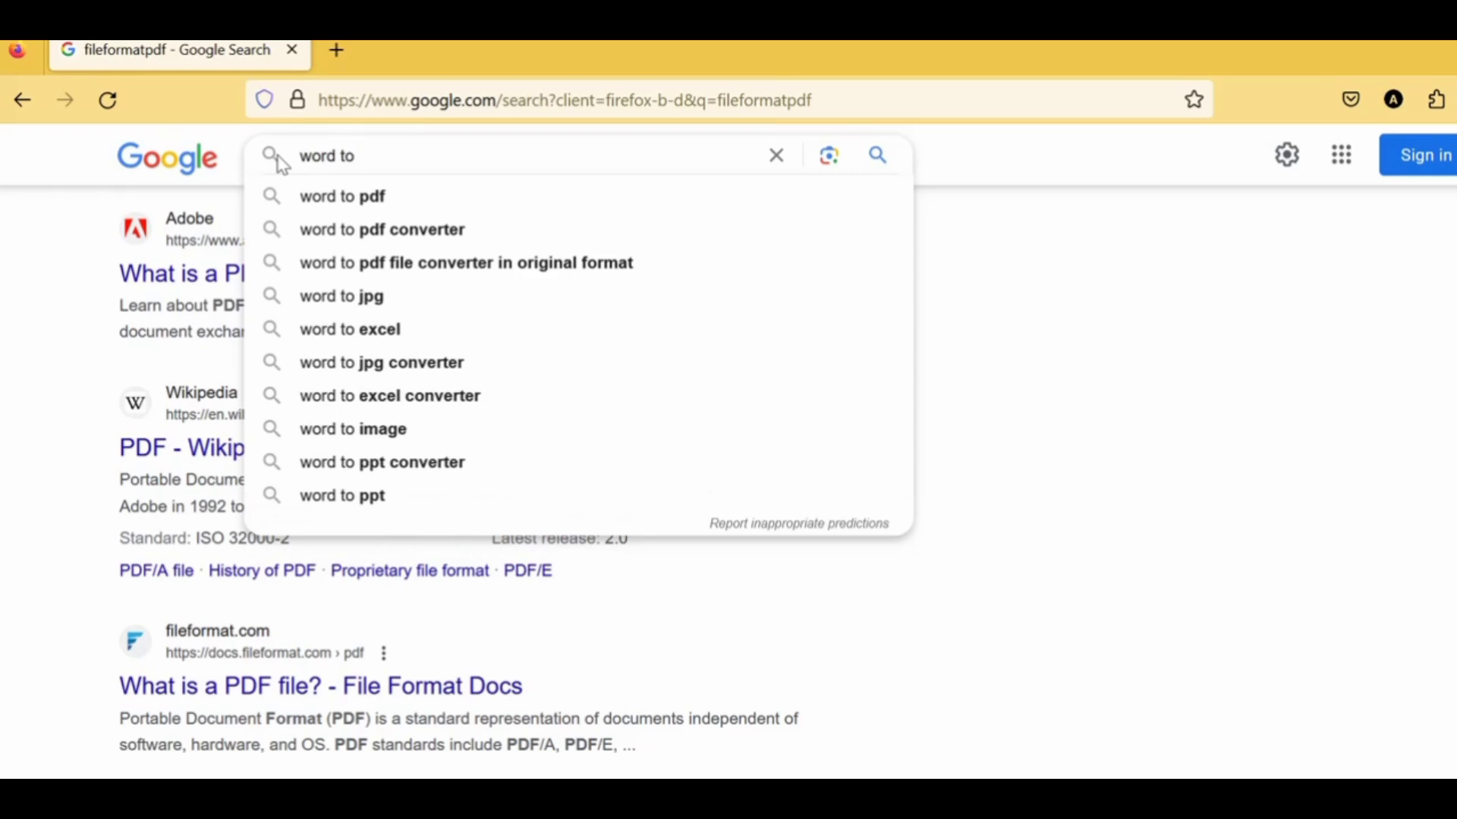
text( fd)
key(BackSpace)
key(BackSpace)
text(pdf)
key(Return)
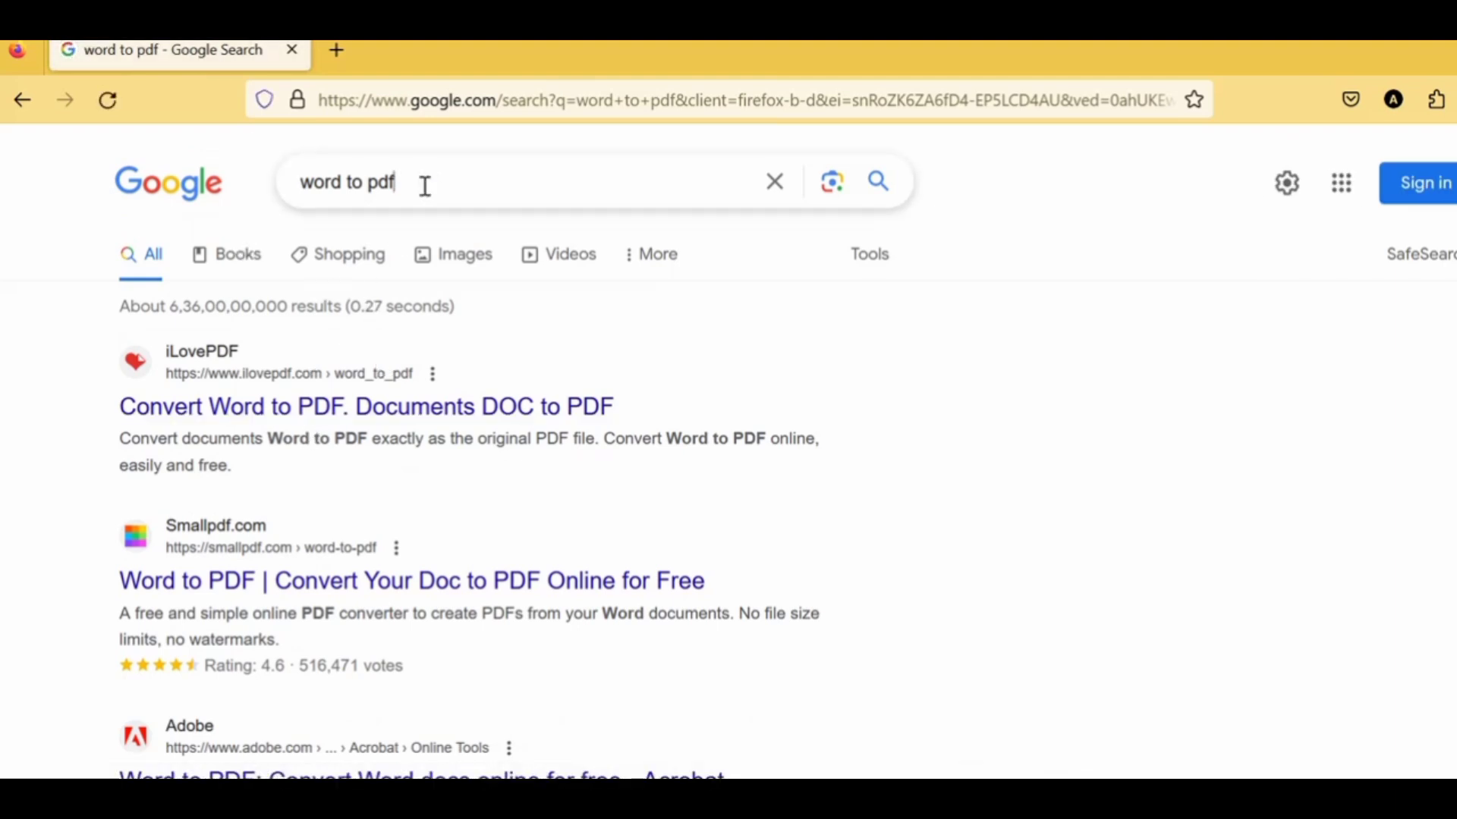
- Search Google for "pdf convertor utility msword 2007" and look over the first results
drag(422, 185, 286, 186)
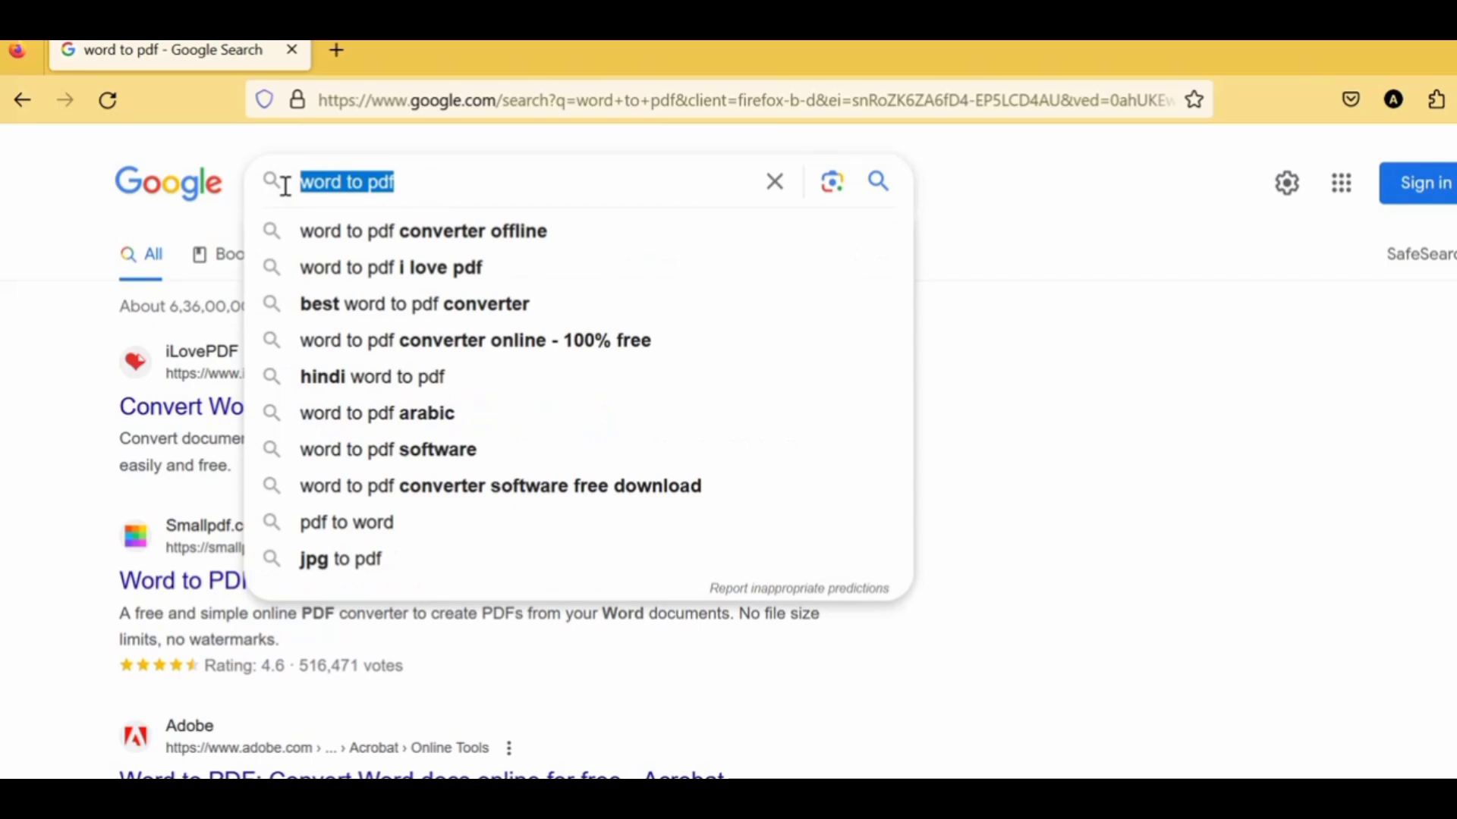
text(fi)
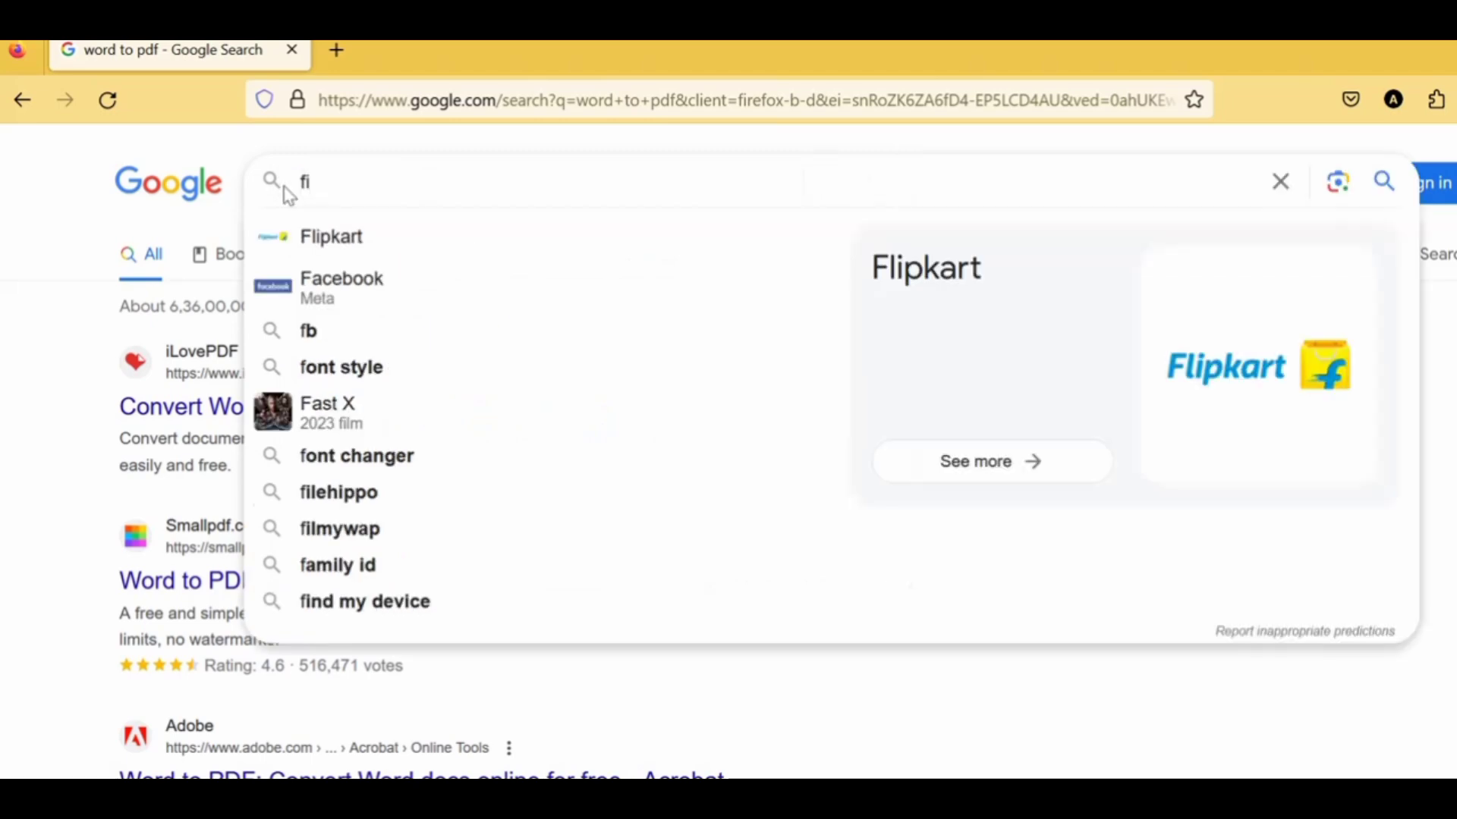
key(BackSpace)
key(BackSpace)
text(pd)
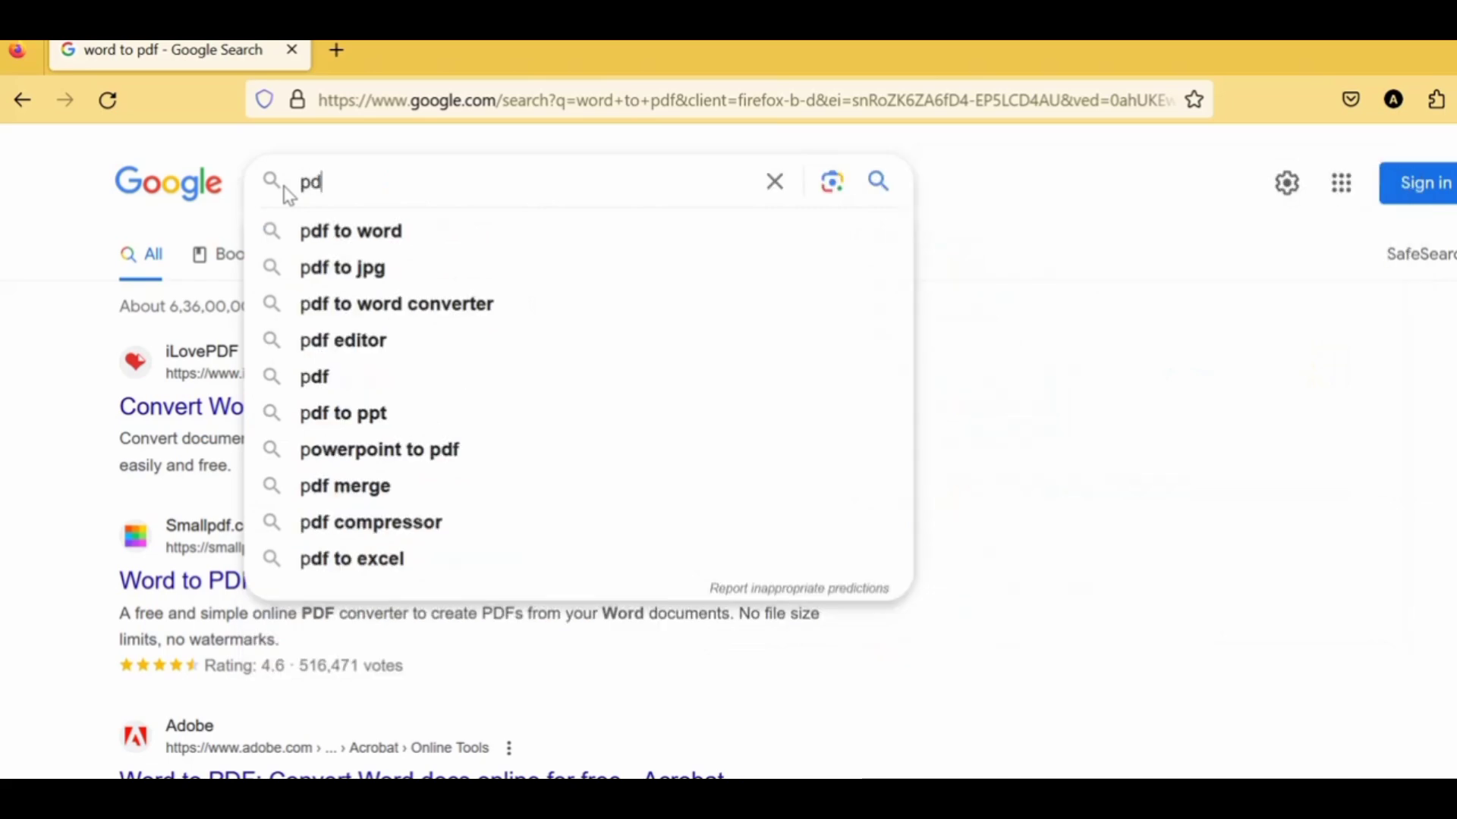
text(f converto)
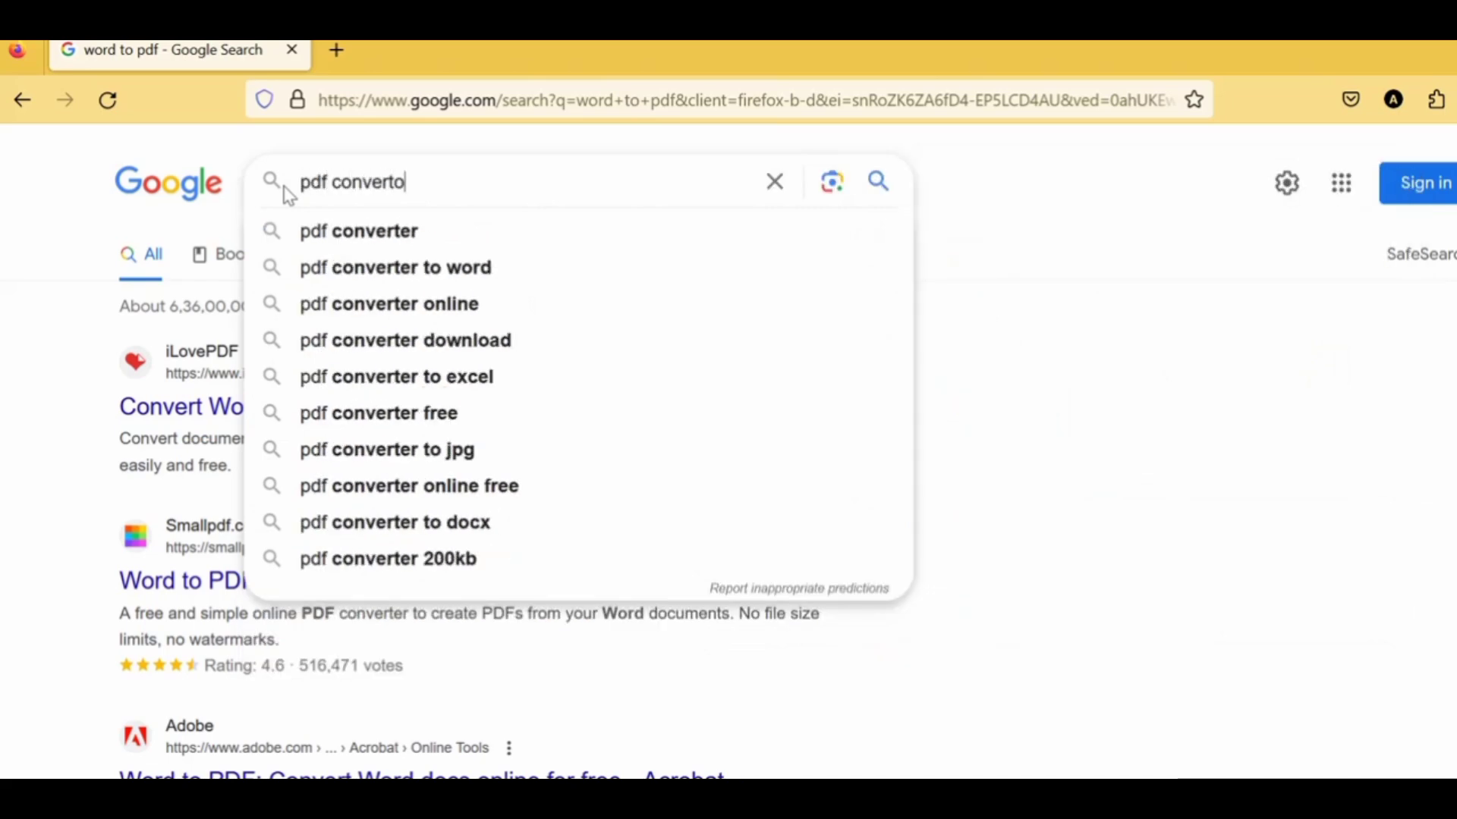
text(r utility)
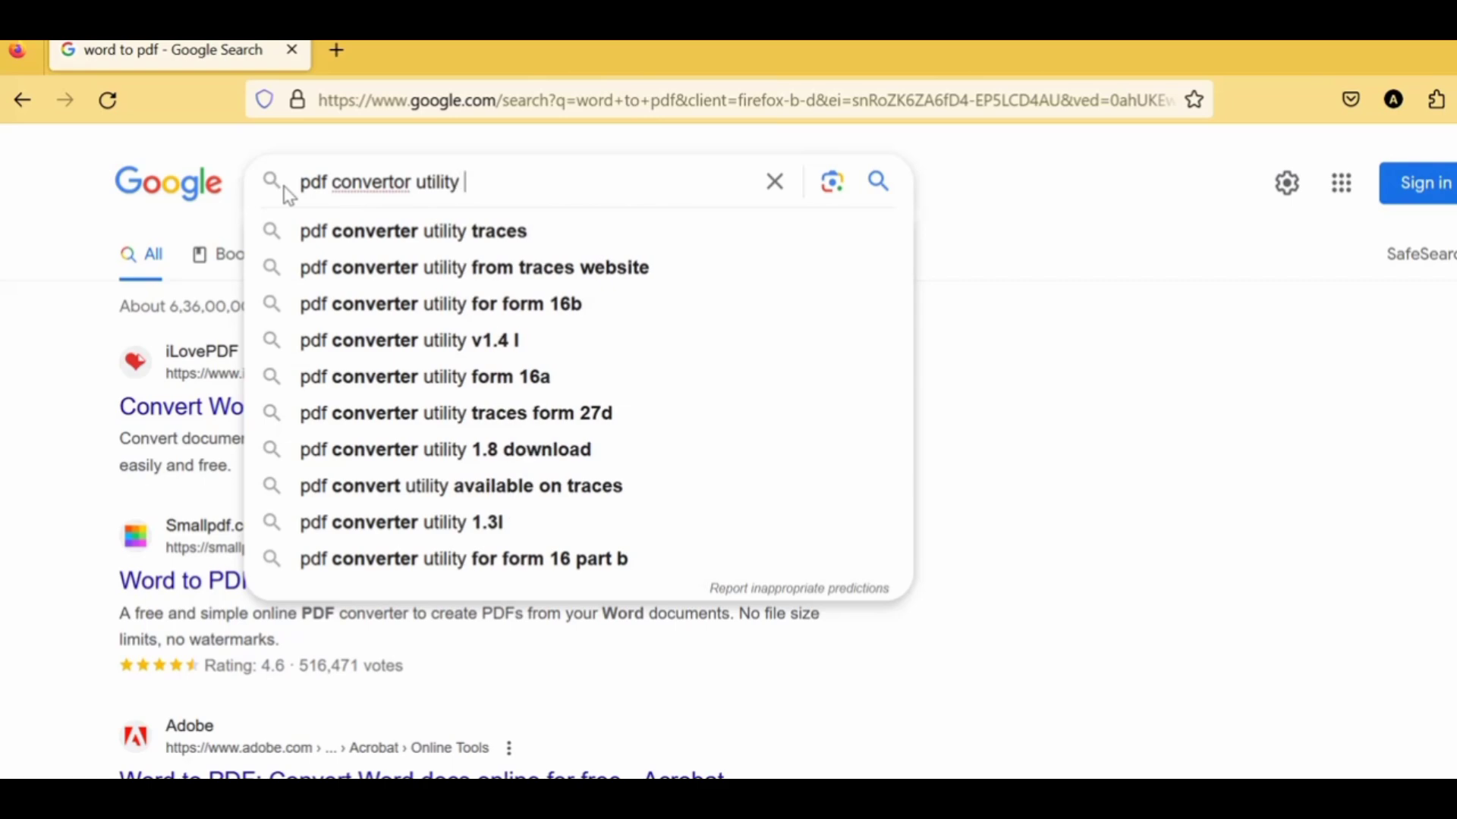
text( msw)
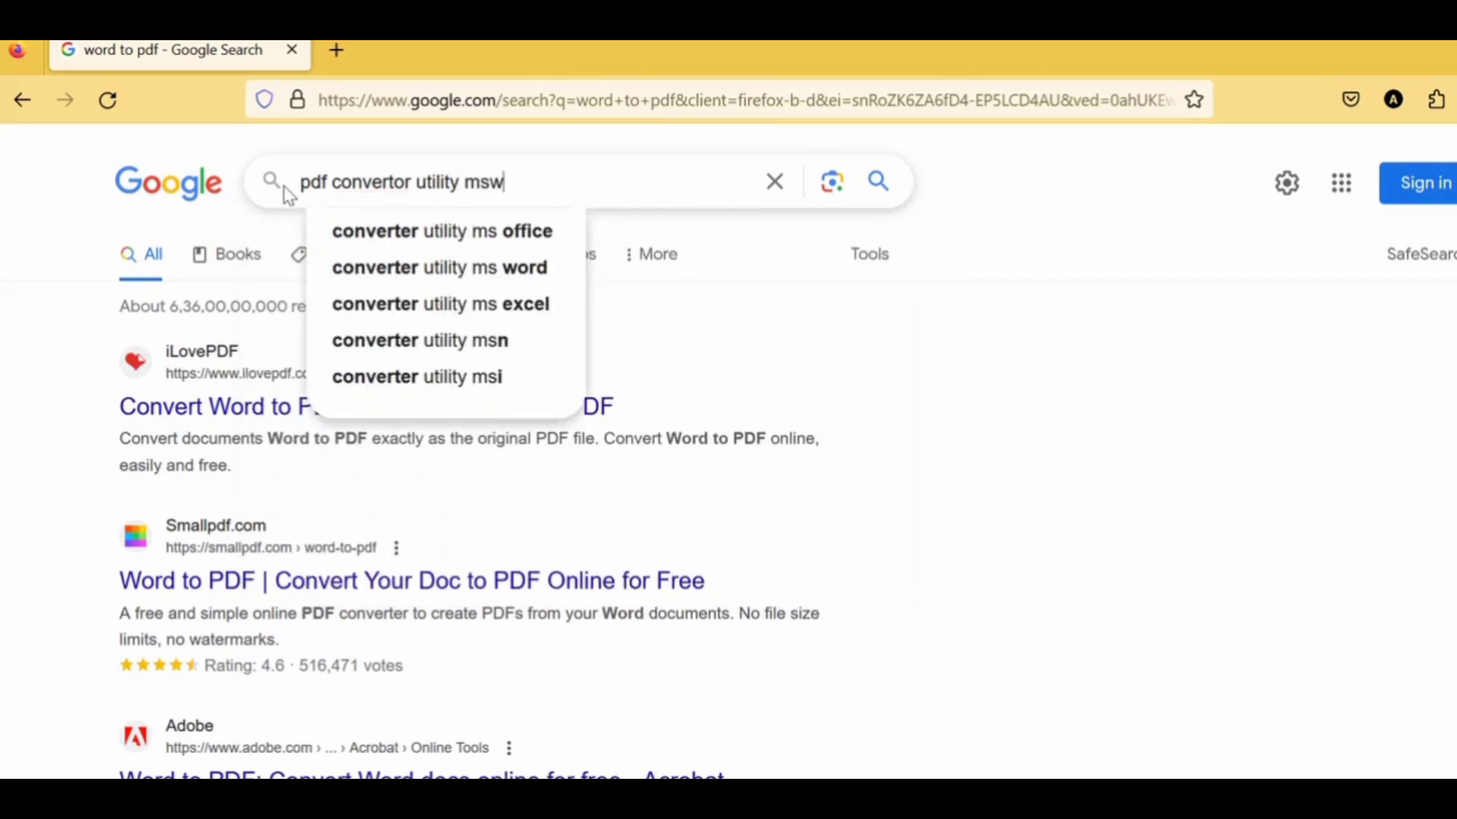
text(ord 200)
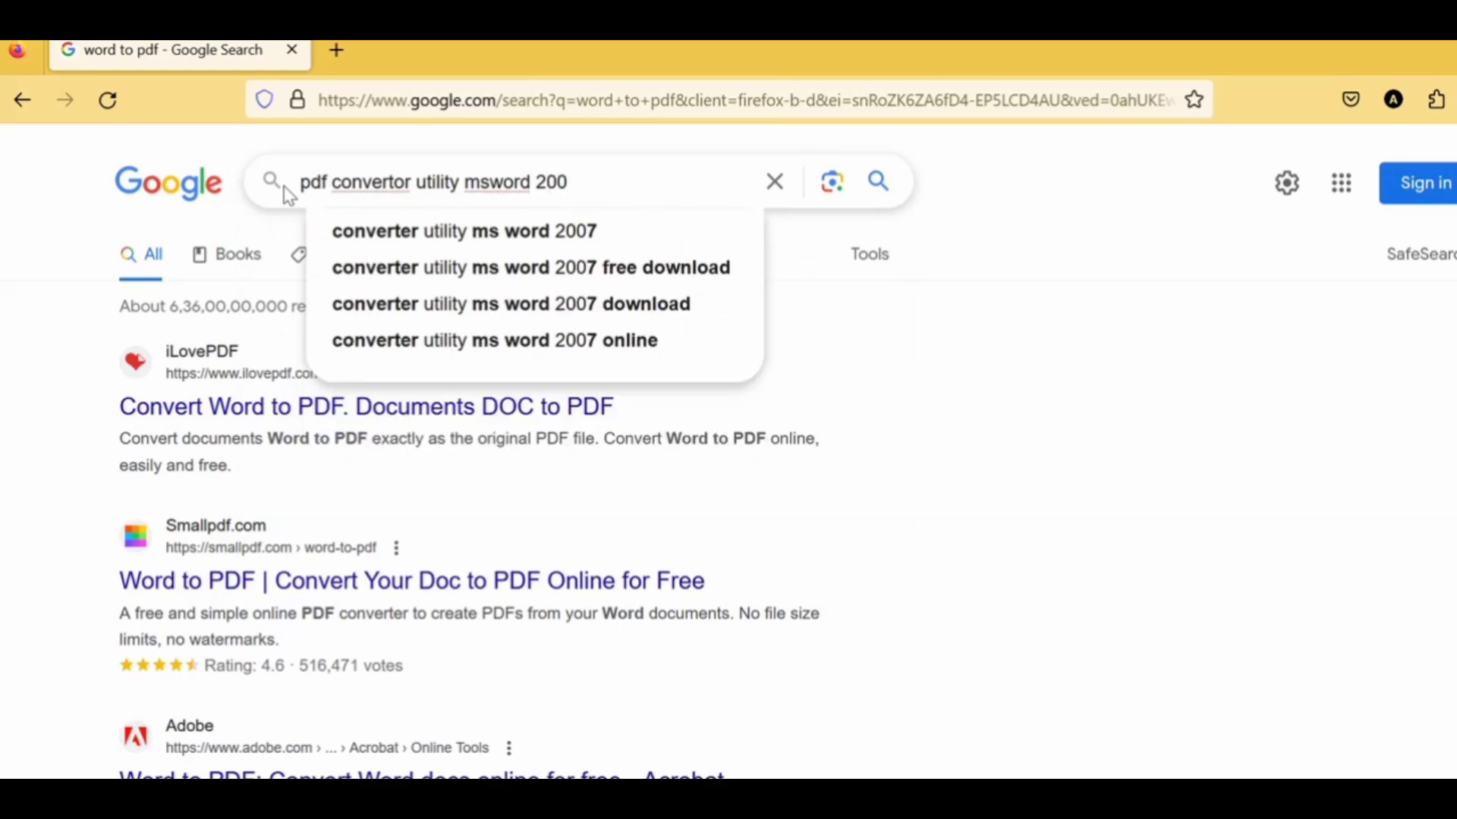
text(7)
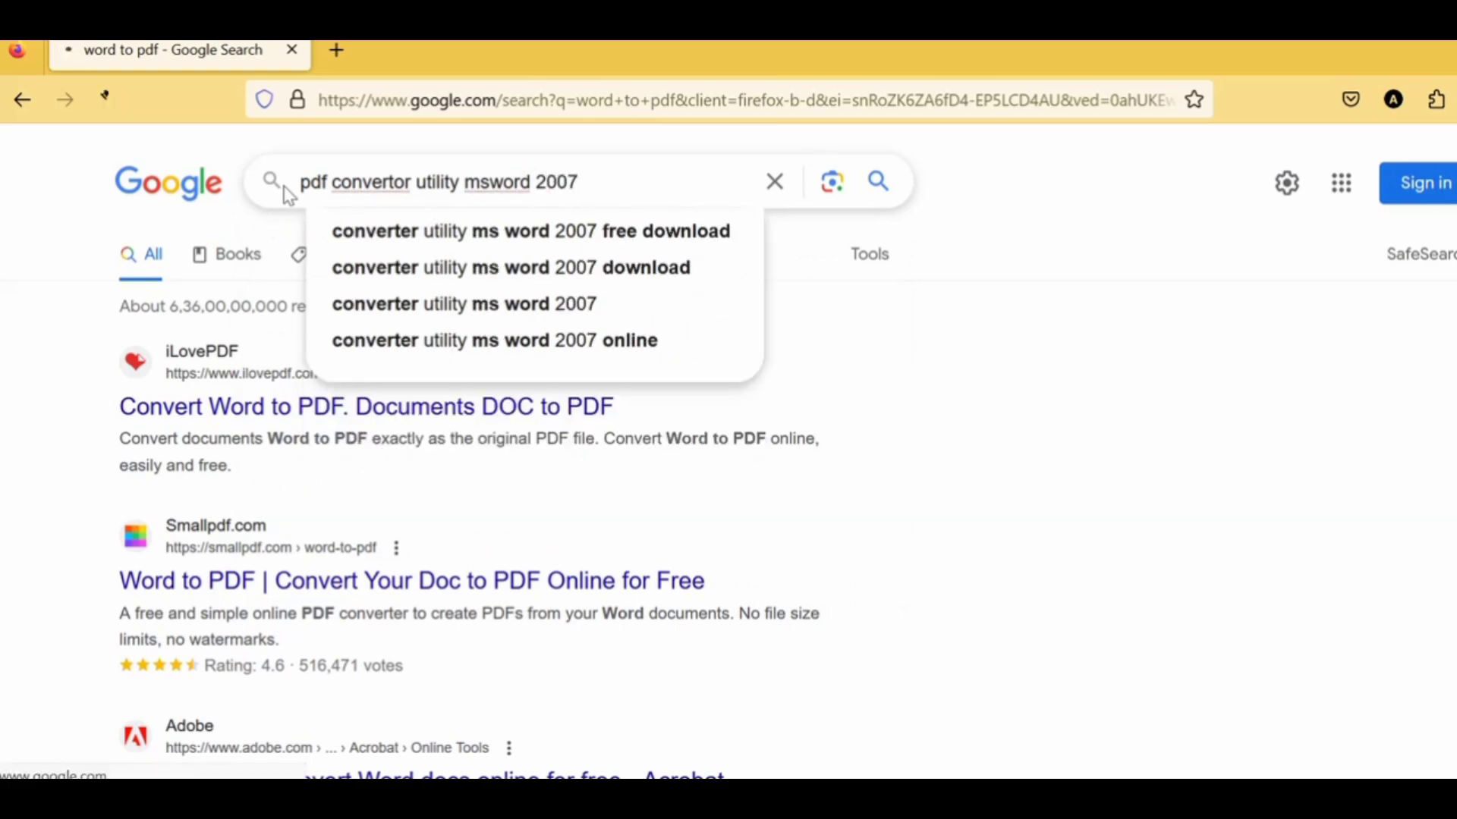
key(Return)
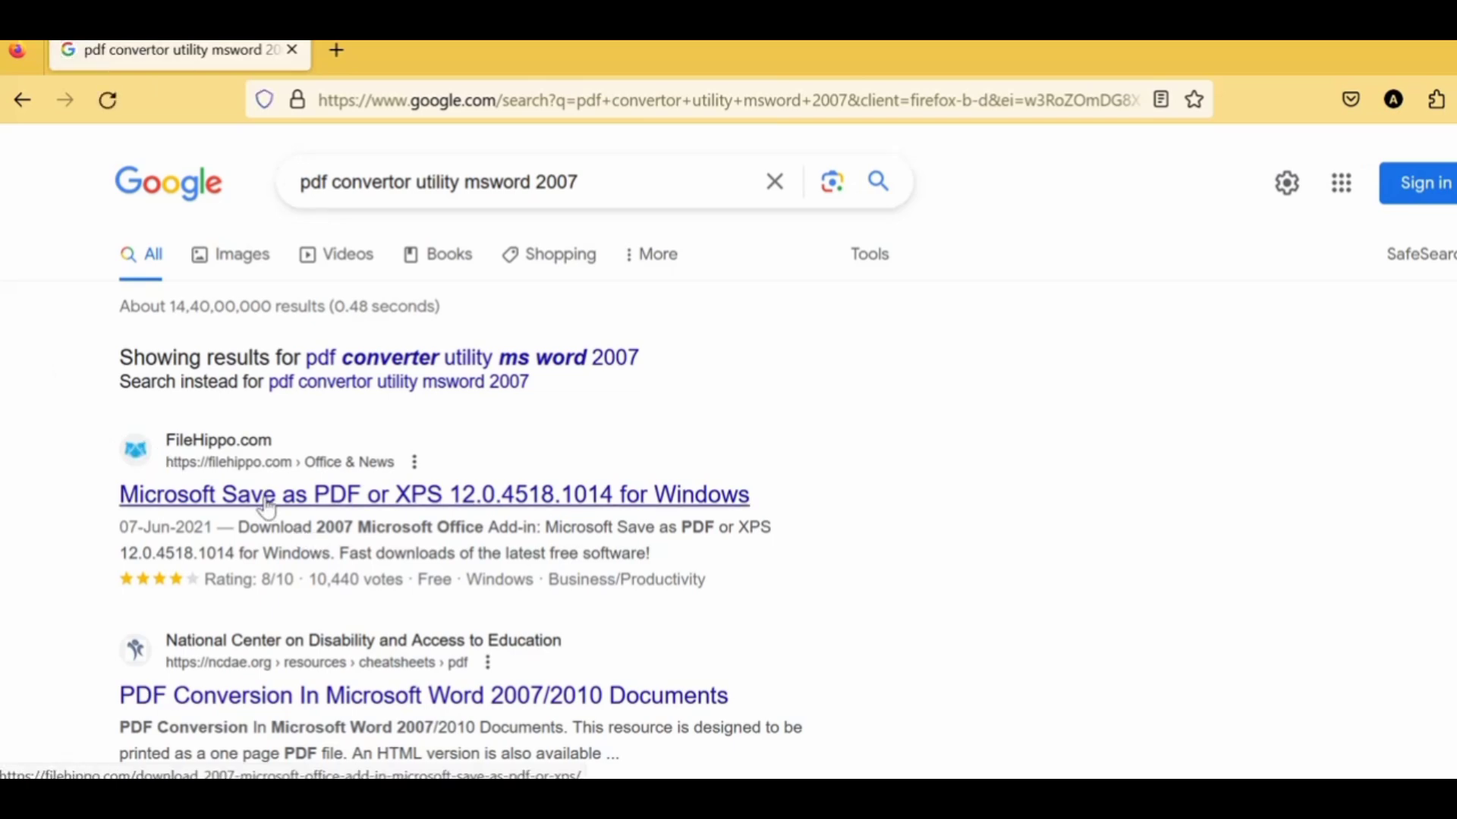
scroll(267, 507, down, 3)
scroll(324, 438, up, 3)
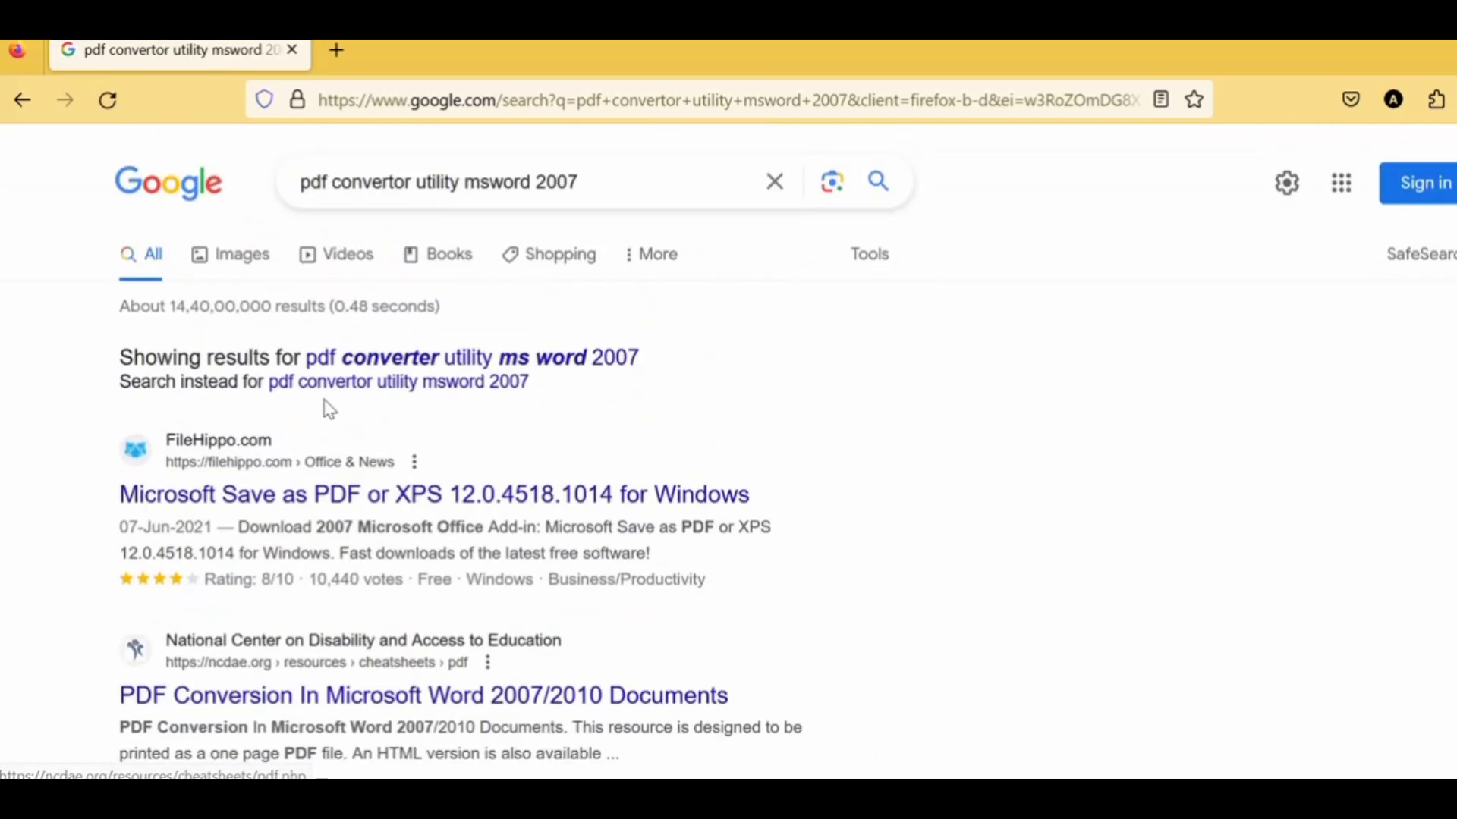
- Change the Google search to "pdf convertor utility msword 2003" and show the image results with the options for a Word 2003 to PDF Converter image
drag(562, 189, 589, 182)
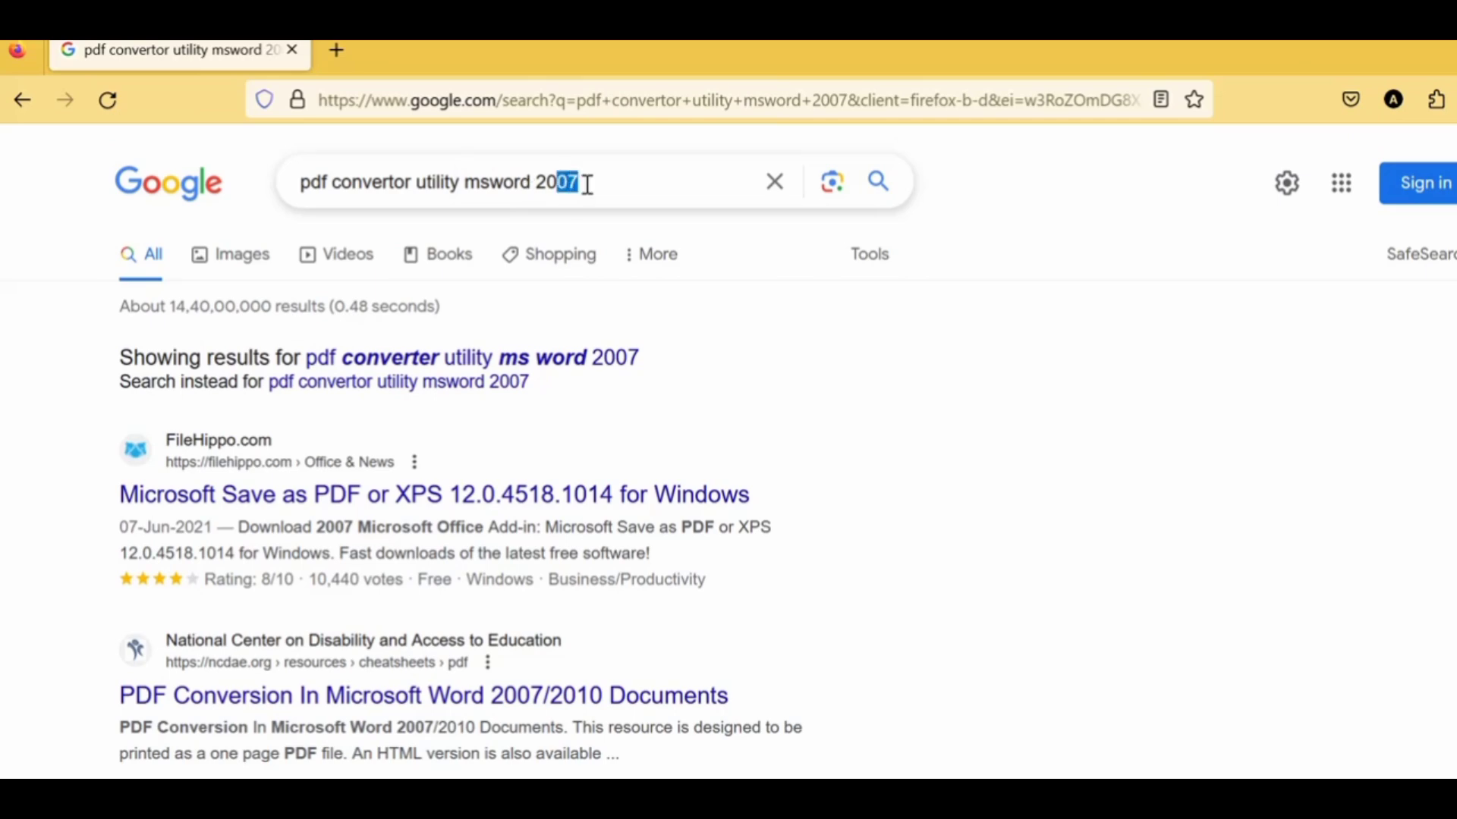
key(BackSpace)
text(3)
key(Return)
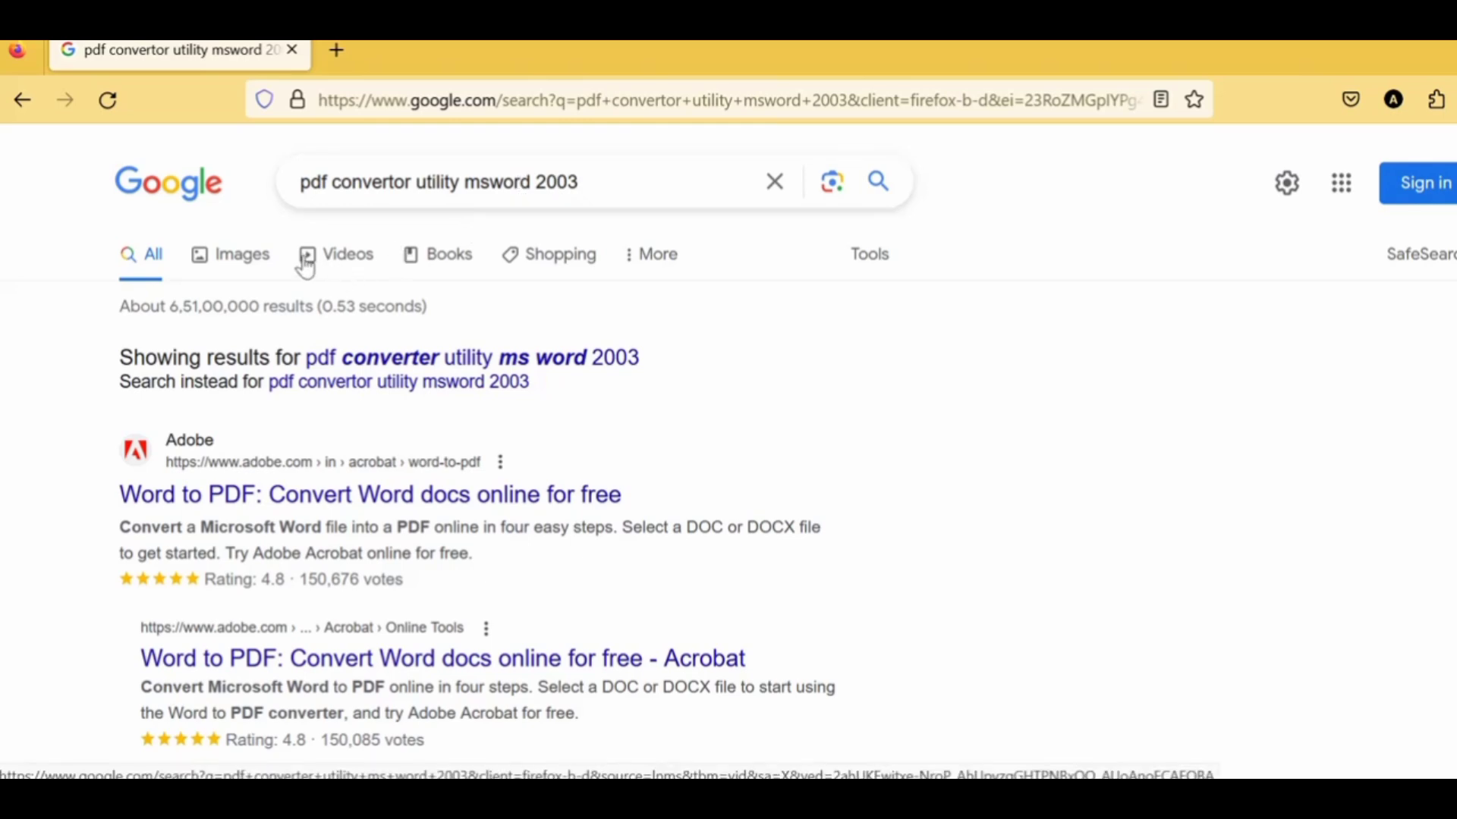
click(258, 260)
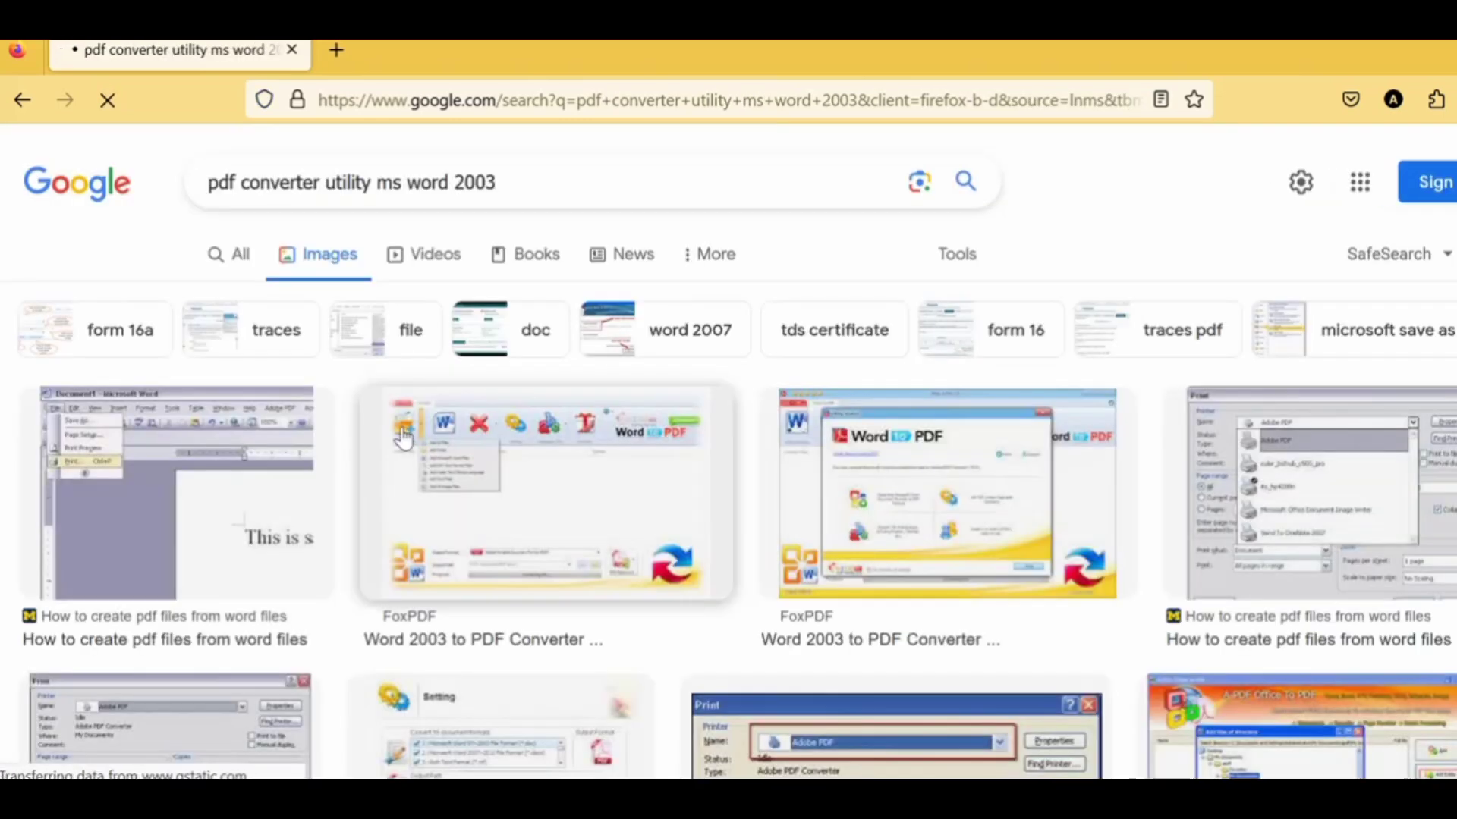
right_click(534, 500)
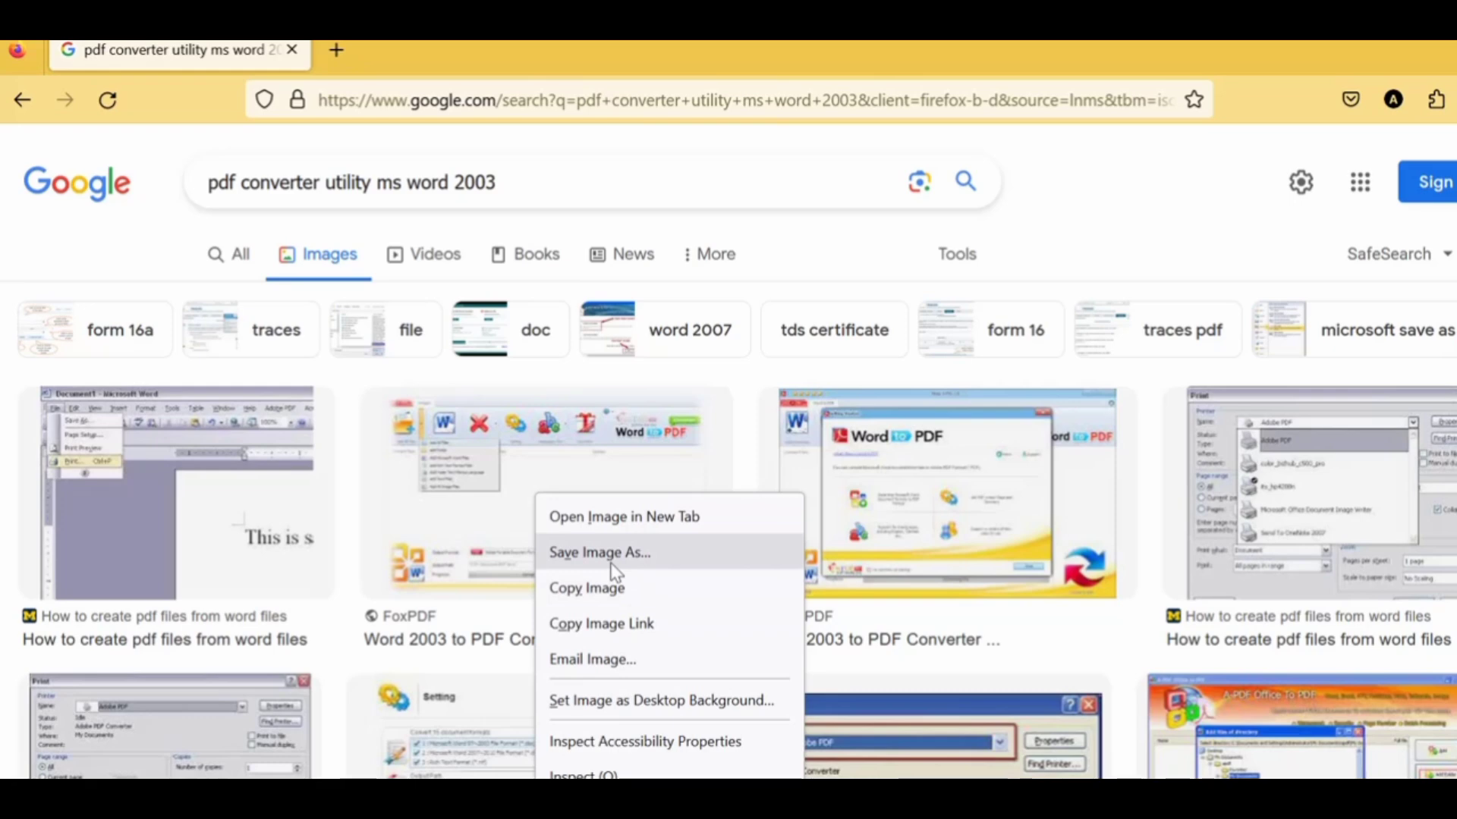
- Switch back to HowToCreatePDF.docx in Word and select the line that holds the Page 2 picture
mouse_move(728, 796)
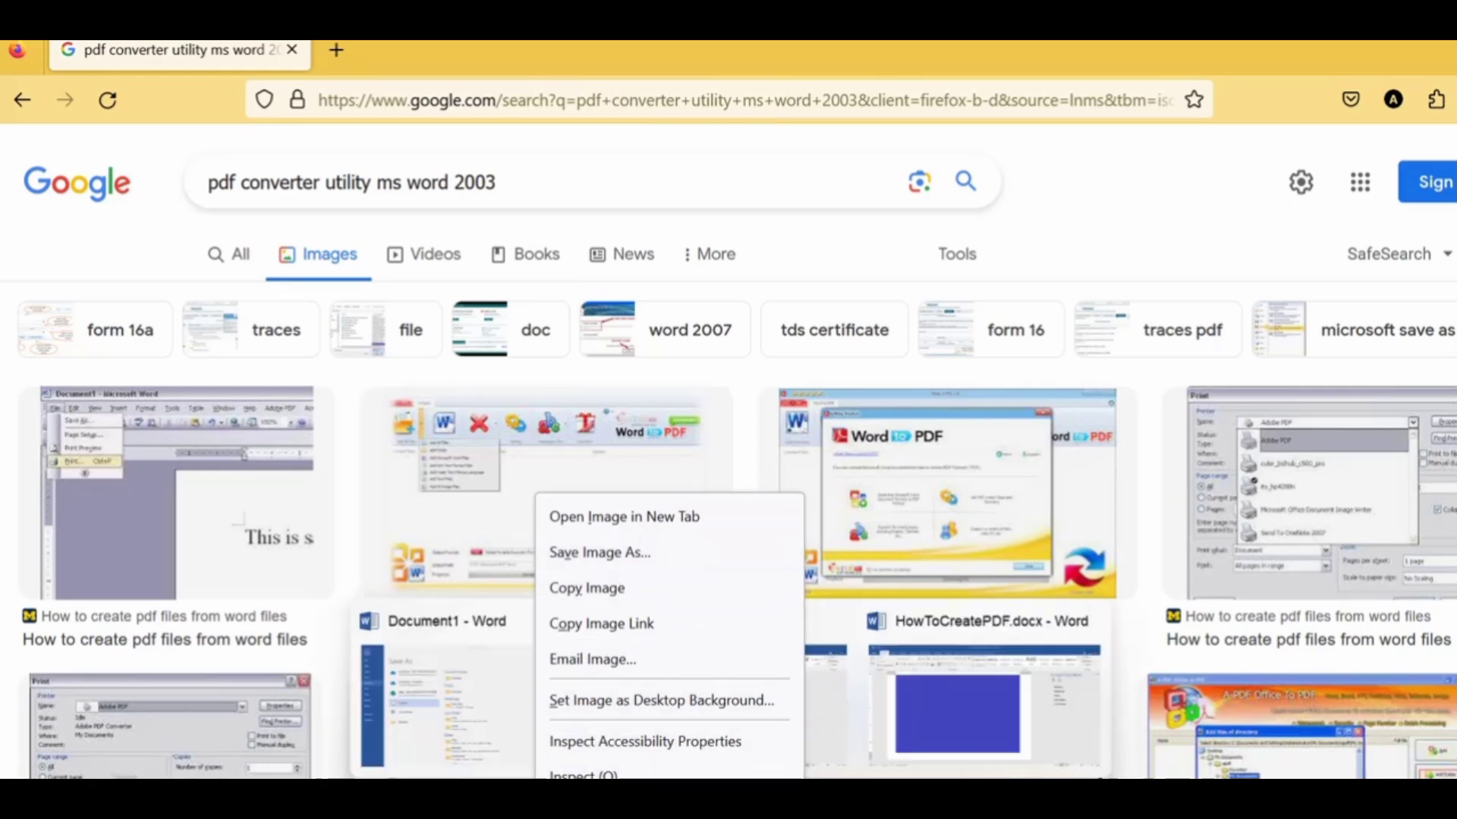
click(948, 713)
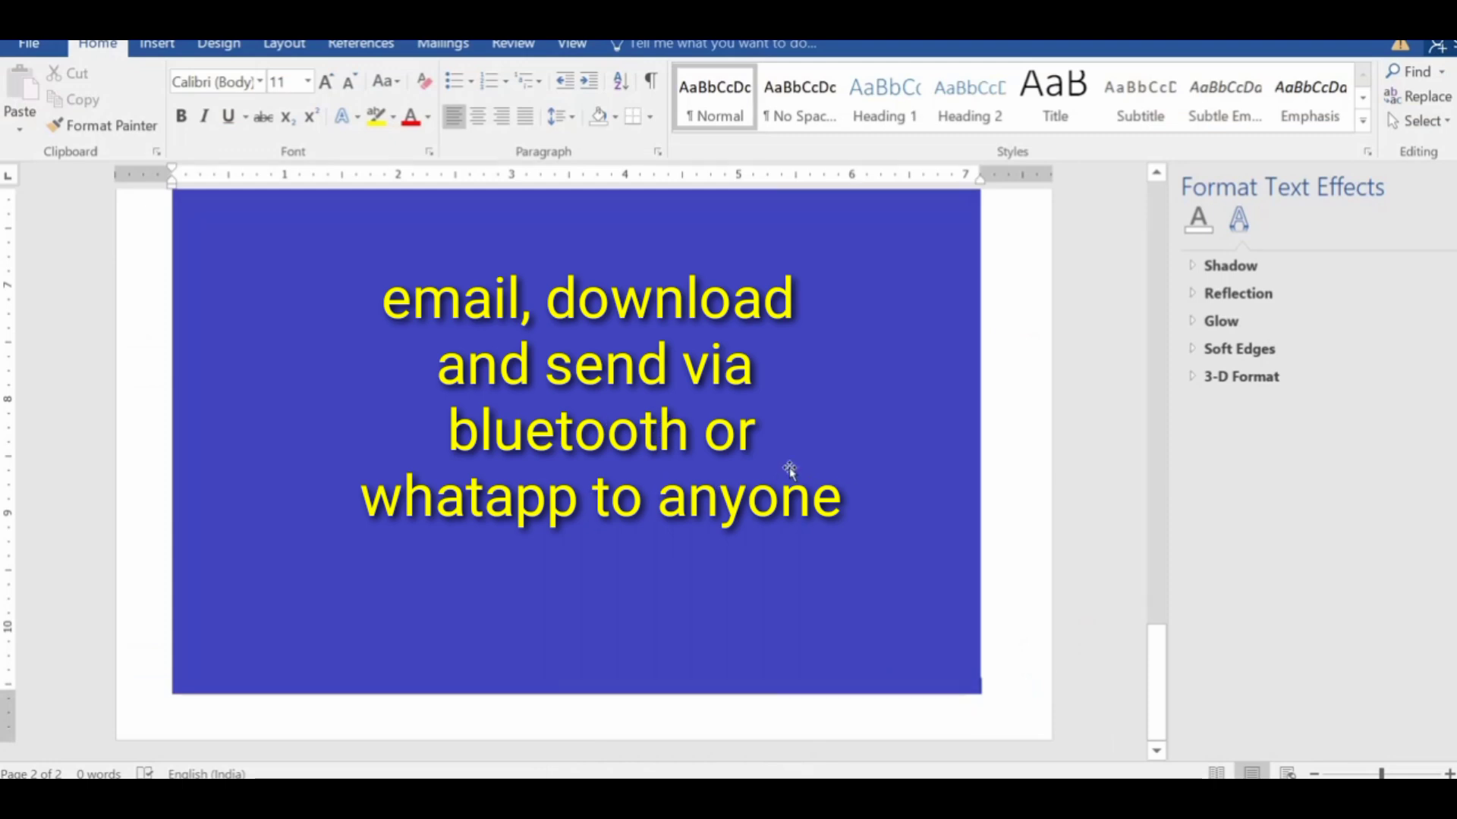
click(273, 668)
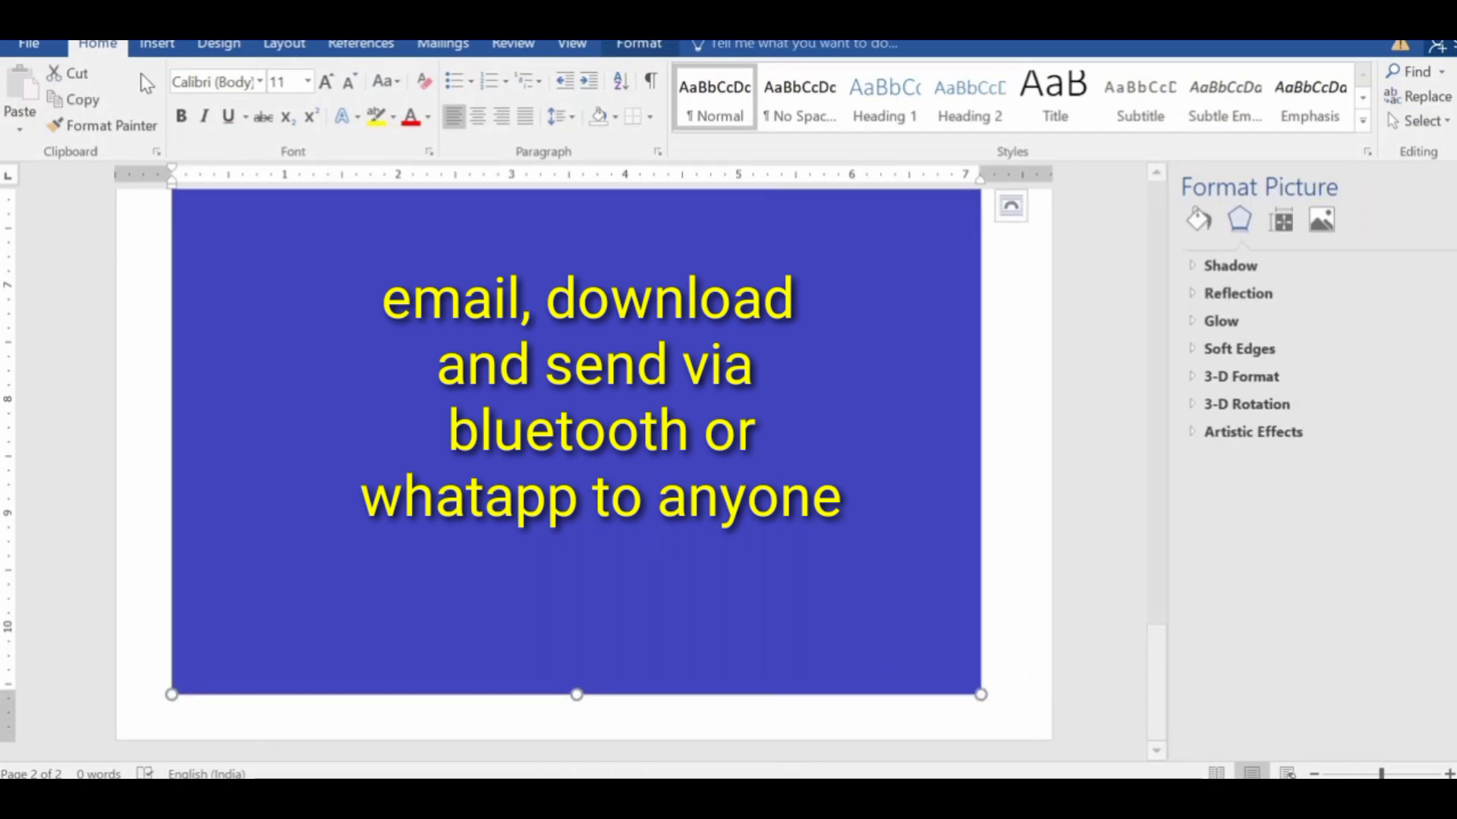
click(157, 44)
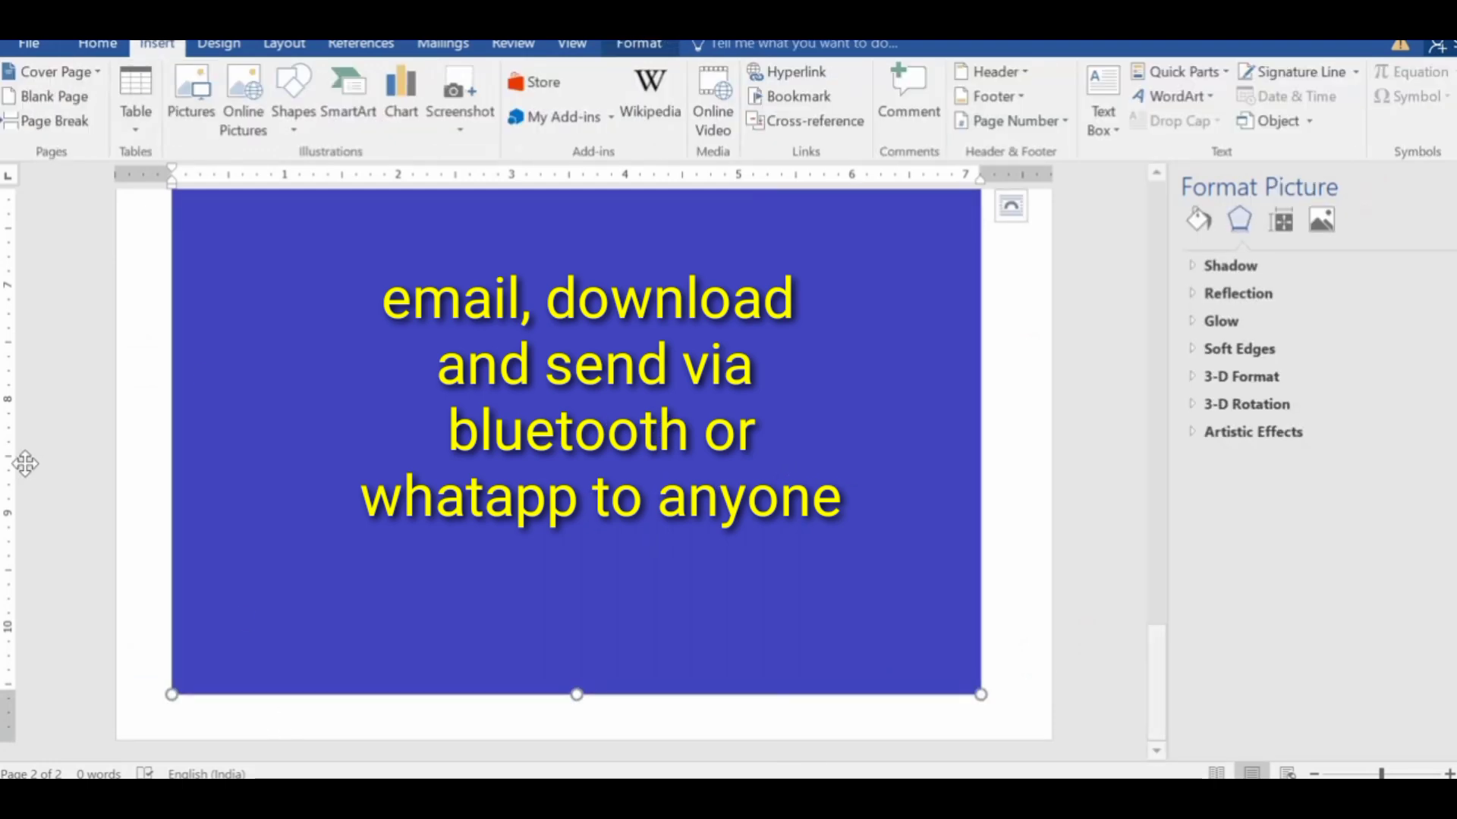
click(57, 454)
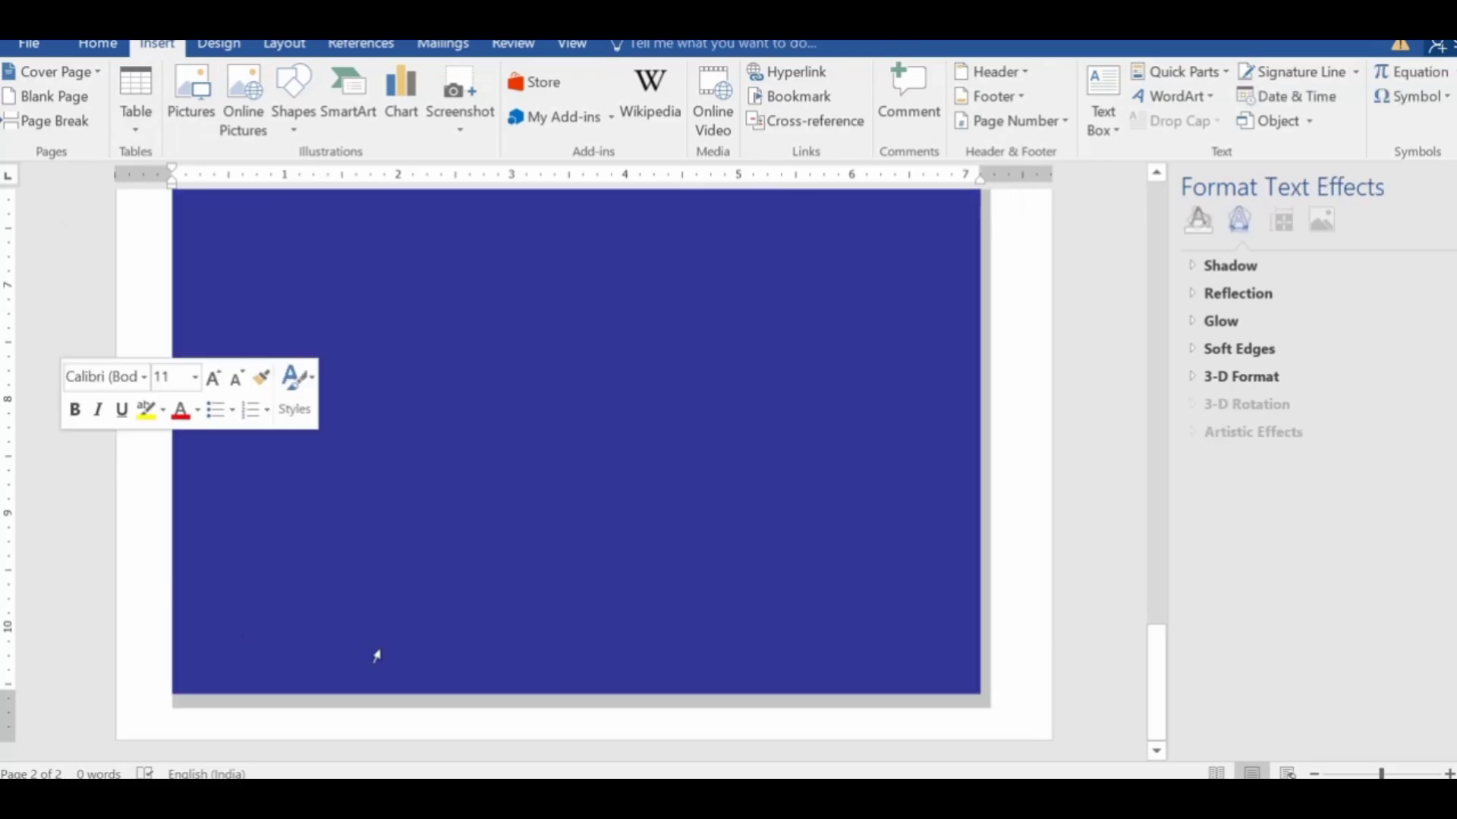